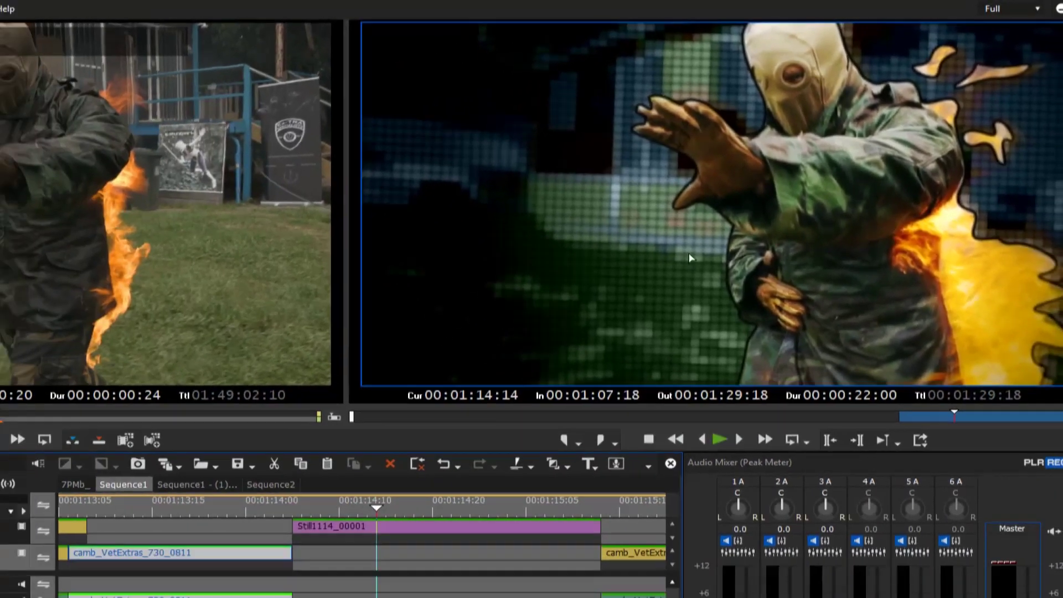
Play and scrub the sequence from the camb_VetExtras_730_0811 clip into Still1114_00001, stepping frame by frame across the cut
click(105, 506)
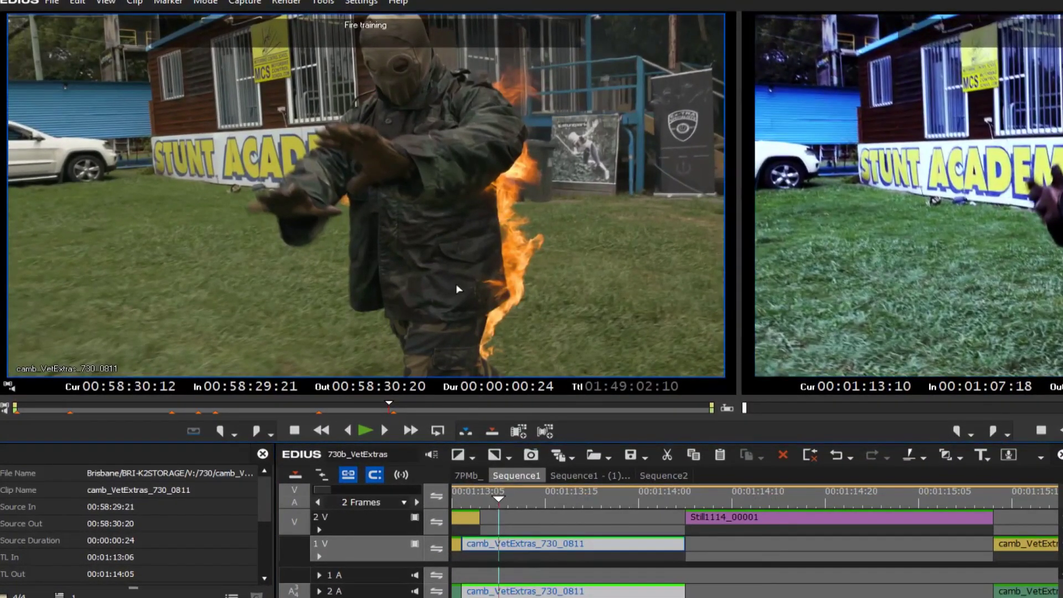
key(space)
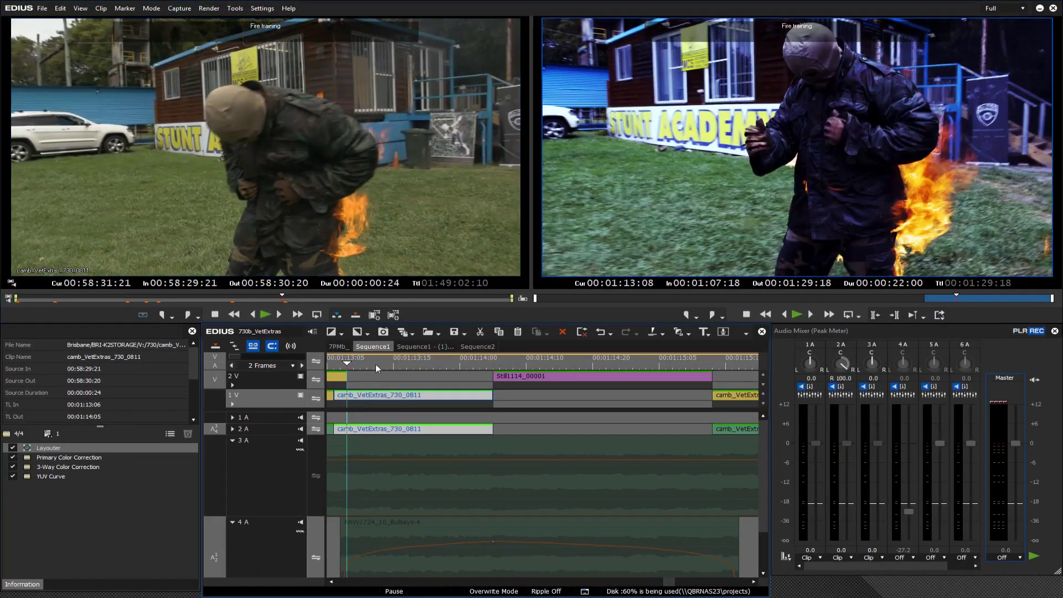
key(space)
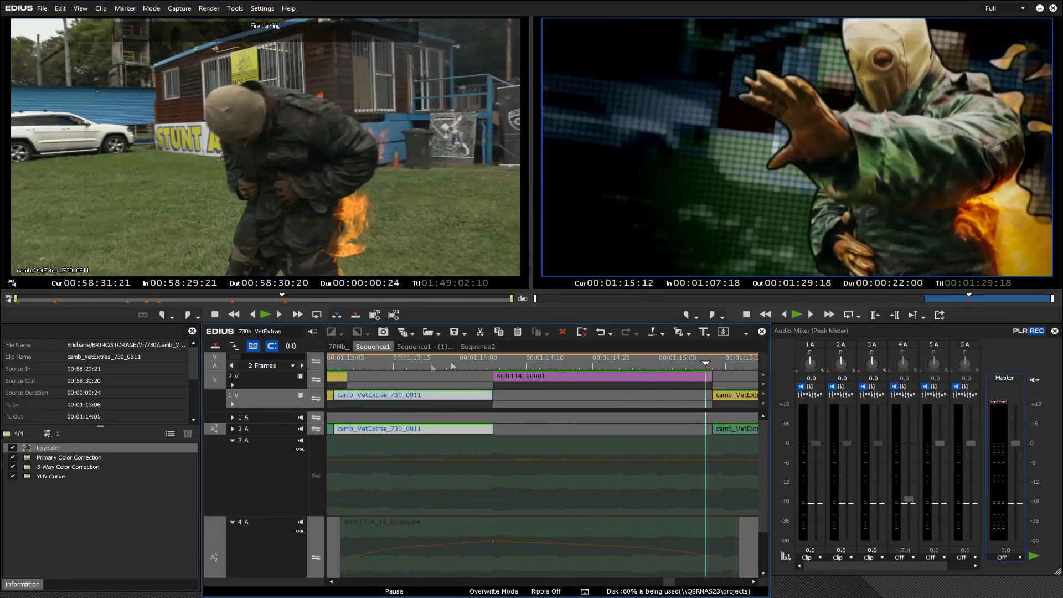
key(space)
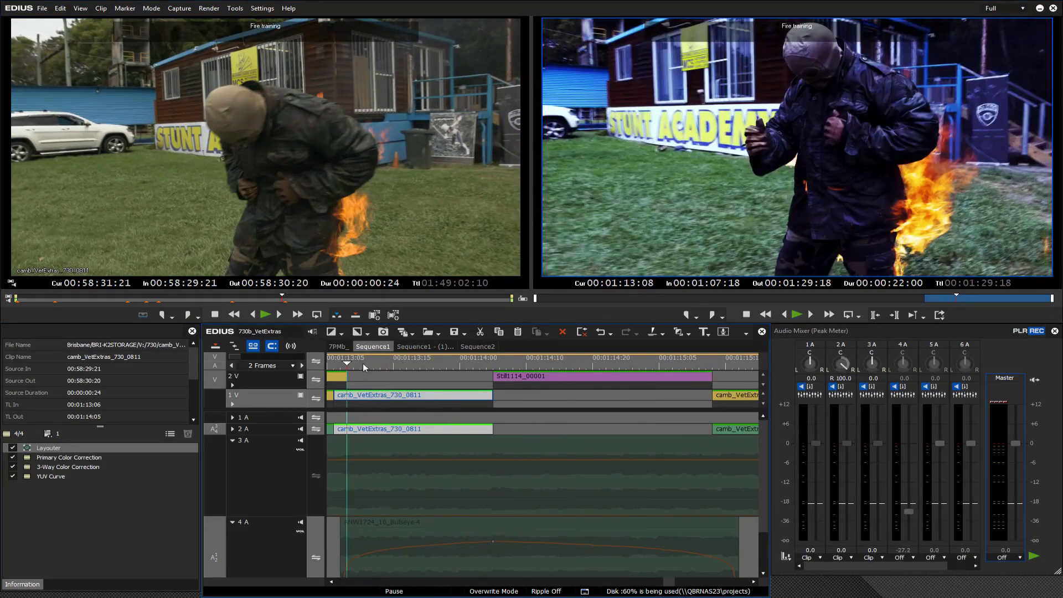
click(393, 361)
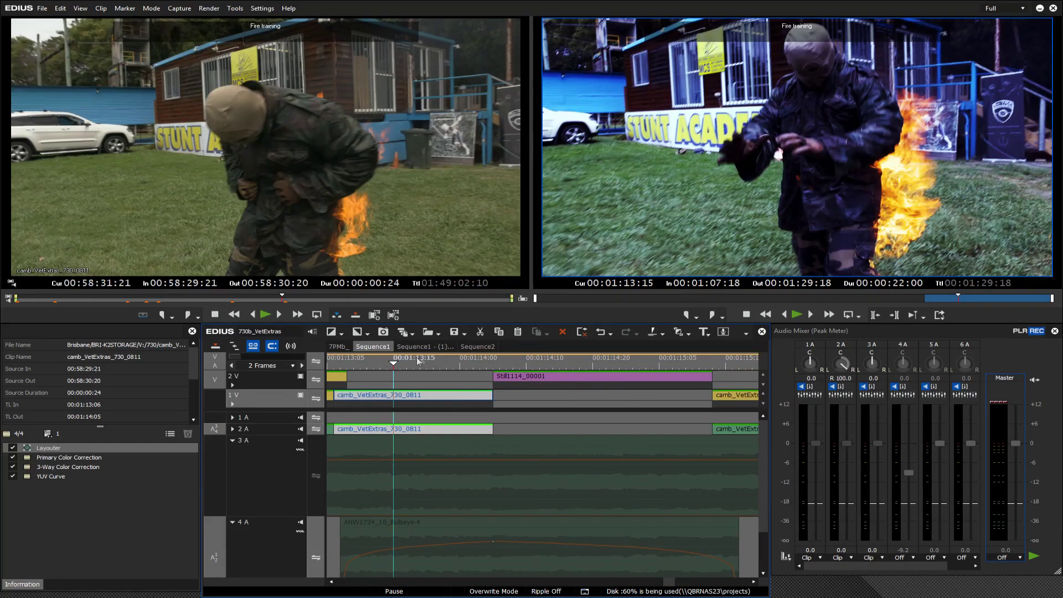
drag(417, 361, 486, 370)
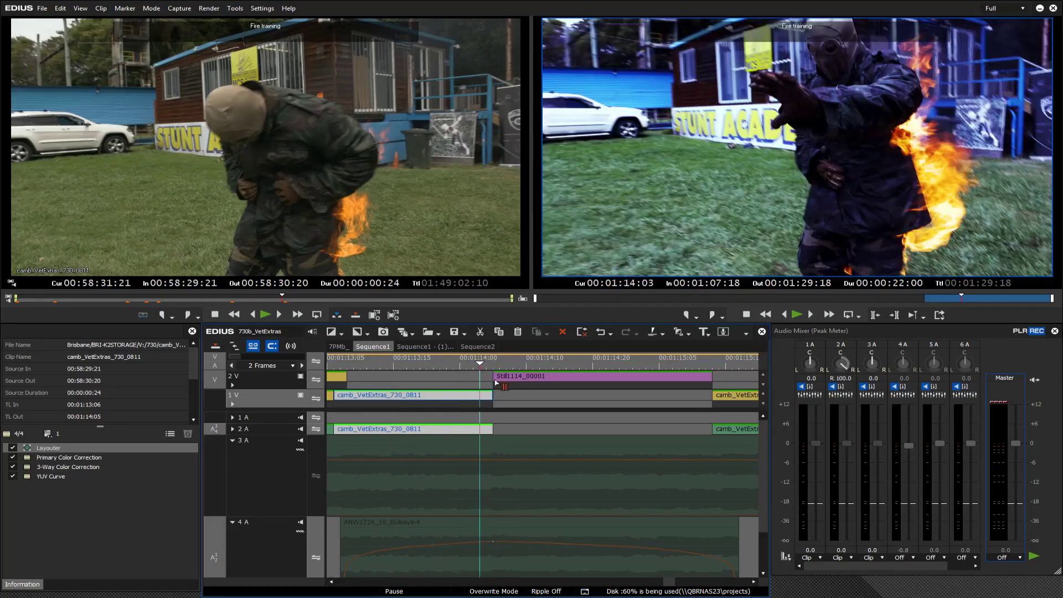
key(Right)
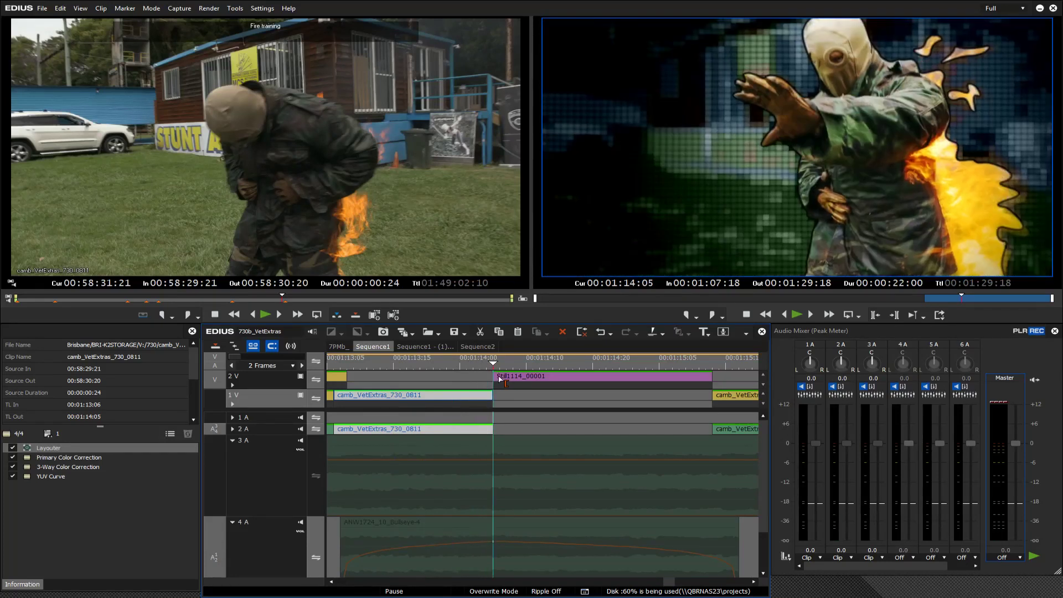
key(Left)
key(Right)
Replay the transition into the freeze frame and park the playhead on the still at 00:01:14:11
drag(483, 362, 367, 363)
key(space)
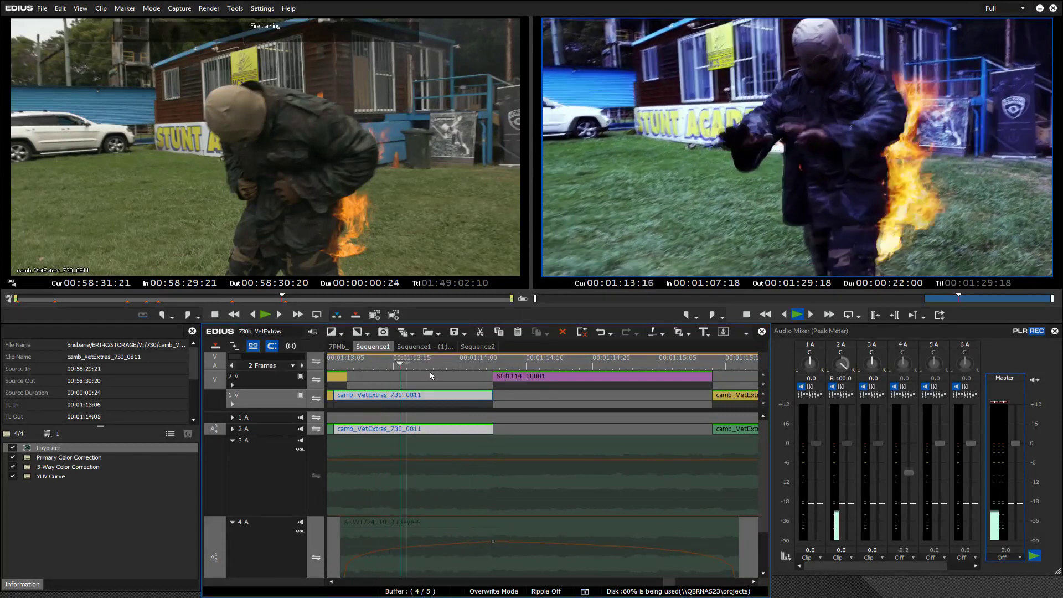
key(space)
click(501, 361)
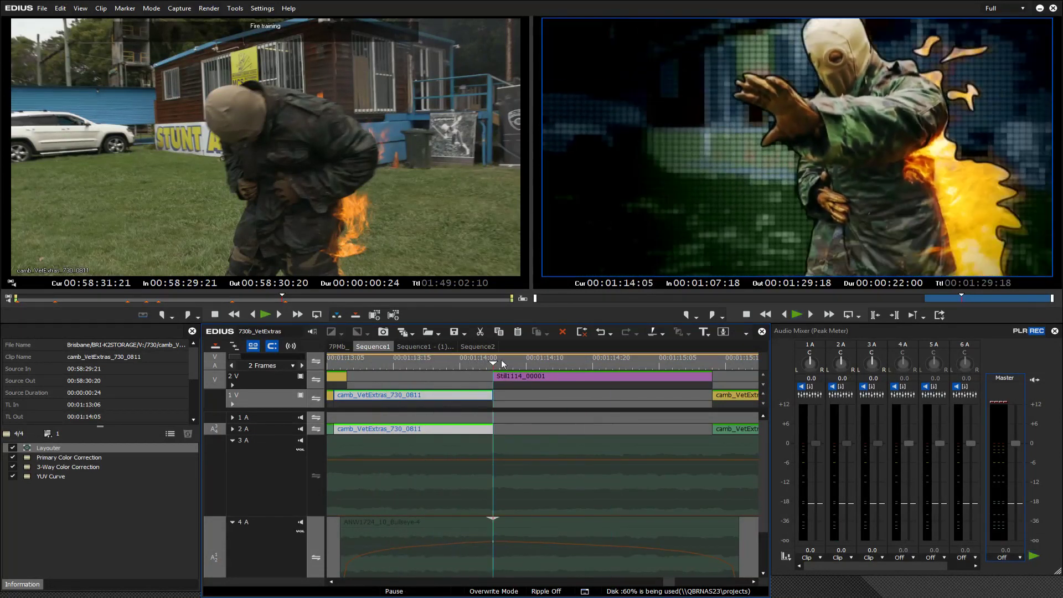
key(space)
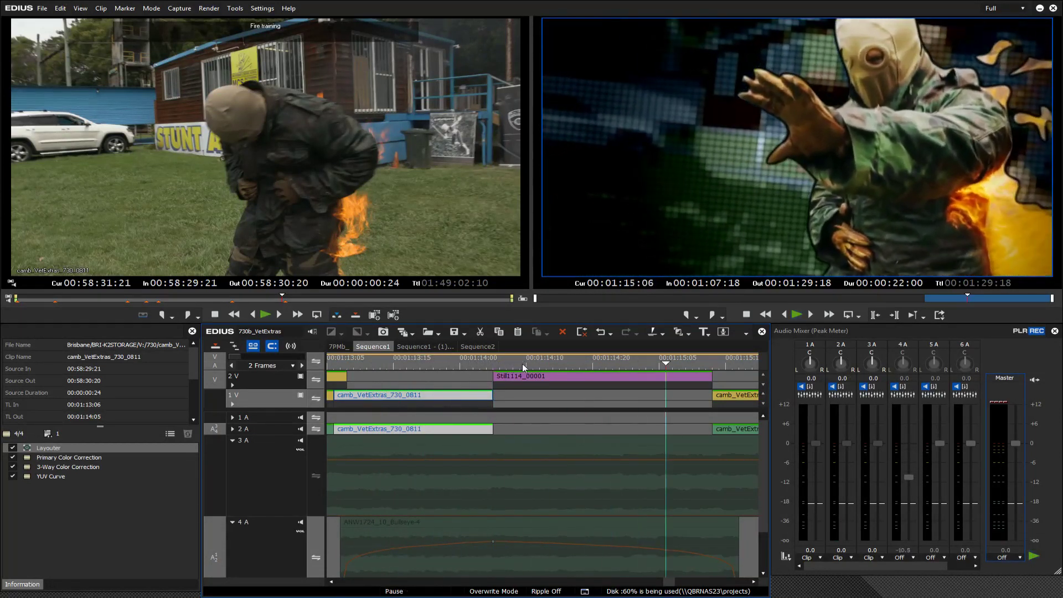
mouse_move(529, 366)
mouse_down()
mouse_move(493, 365)
mouse_move(634, 367)
mouse_move(533, 365)
mouse_up()
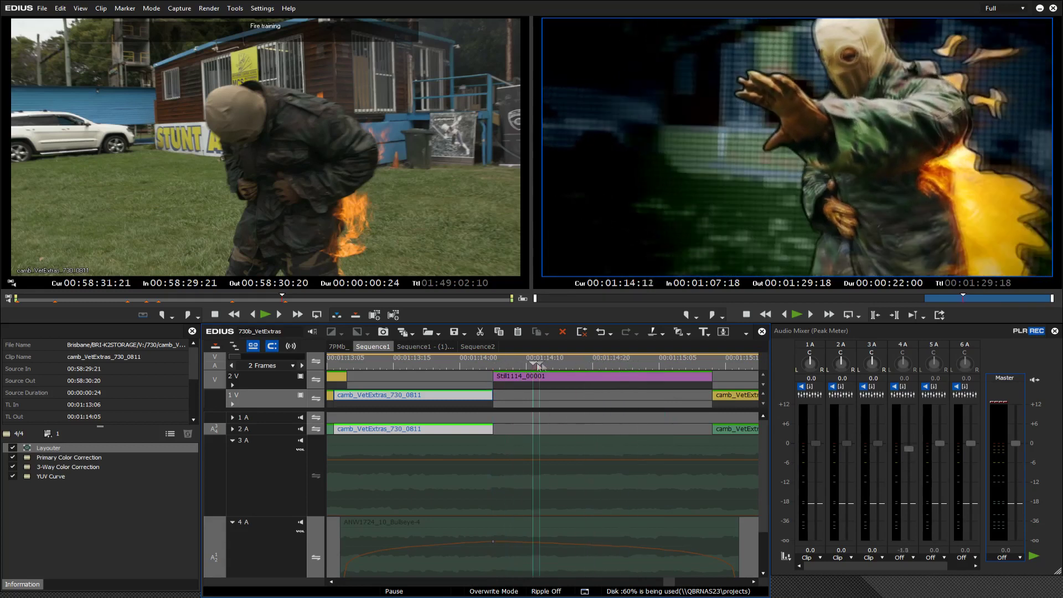
Open the upper Mask filter on Still1114_00001, display the edit points of the figure's outline, and keep the preview monitor uncovered
click(565, 384)
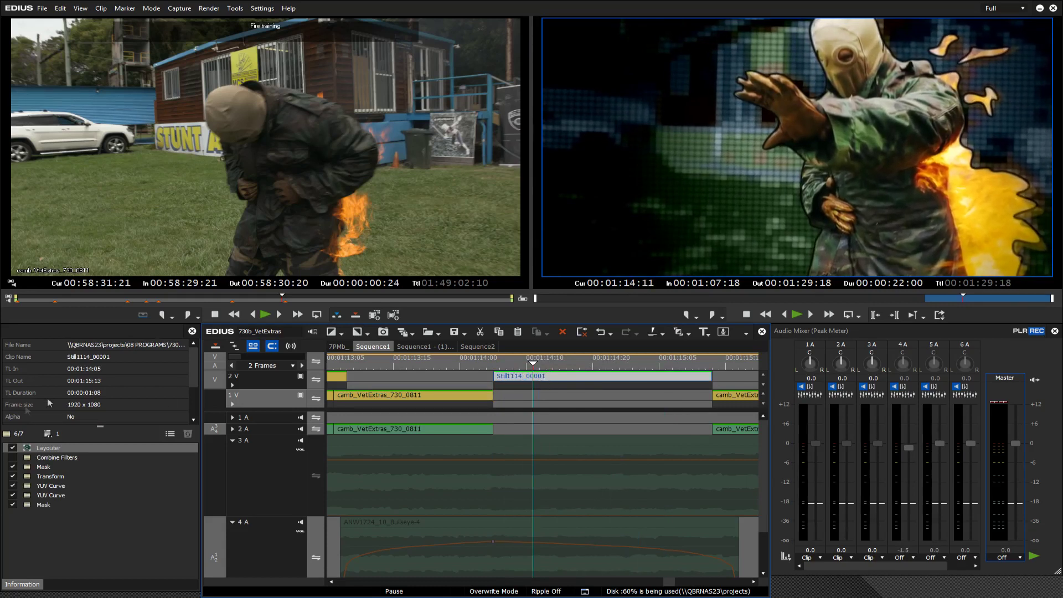
click(89, 525)
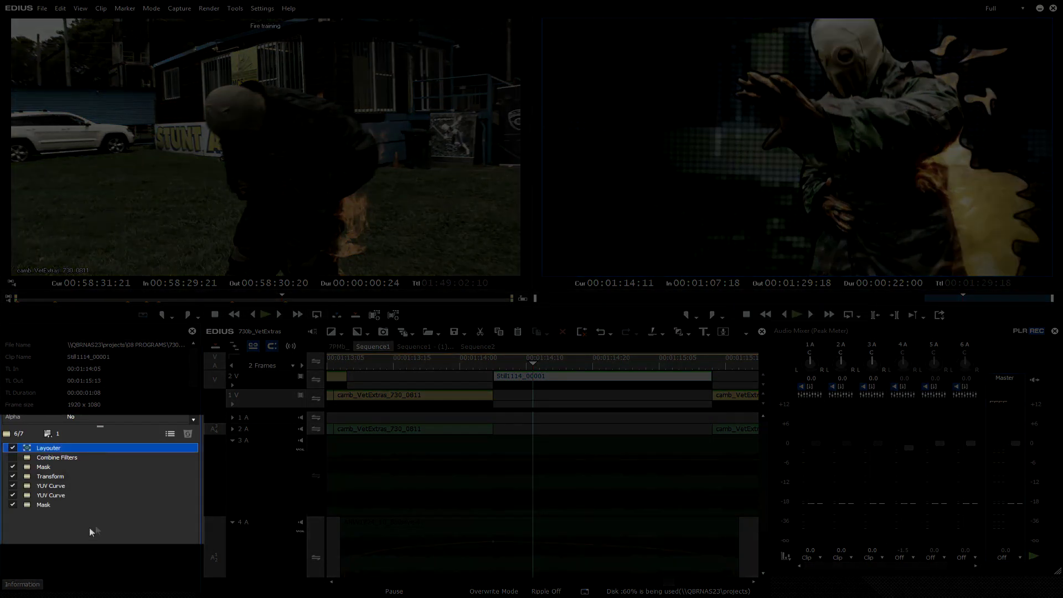
double_click(46, 468)
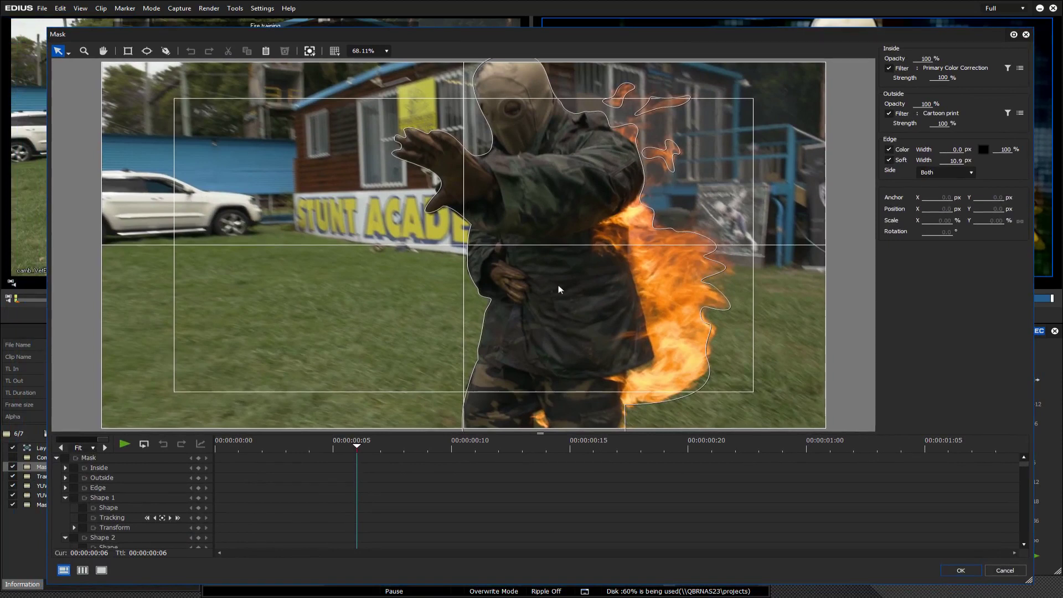
click(435, 187)
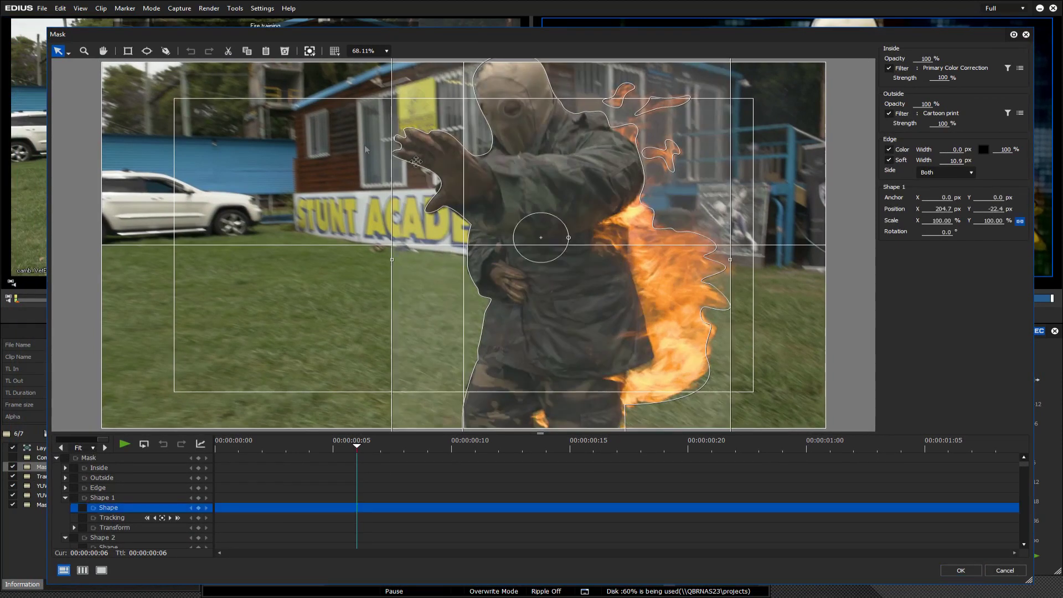
click(70, 53)
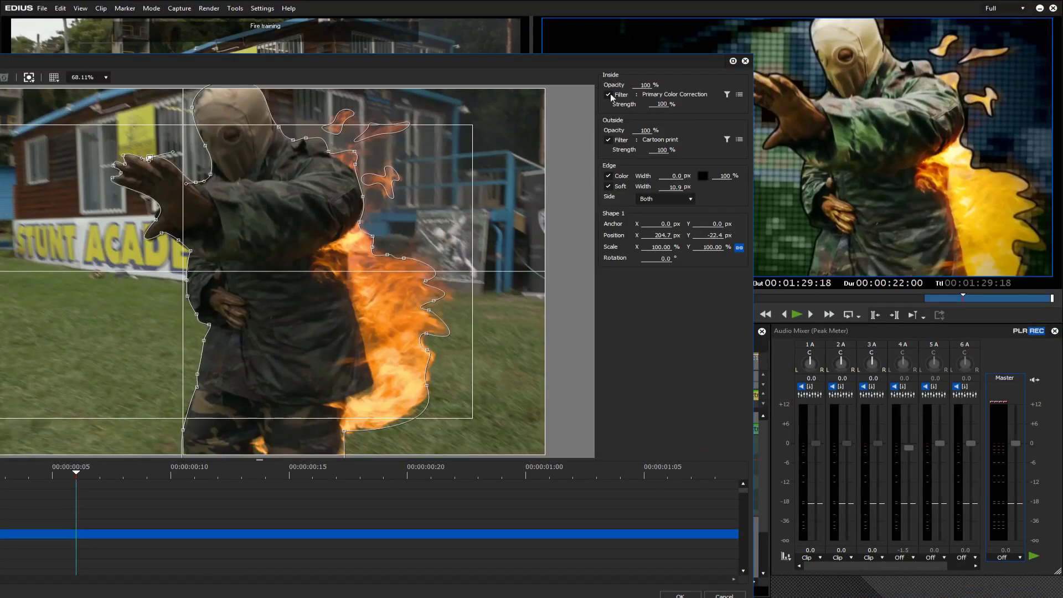
drag(595, 65, 585, 52)
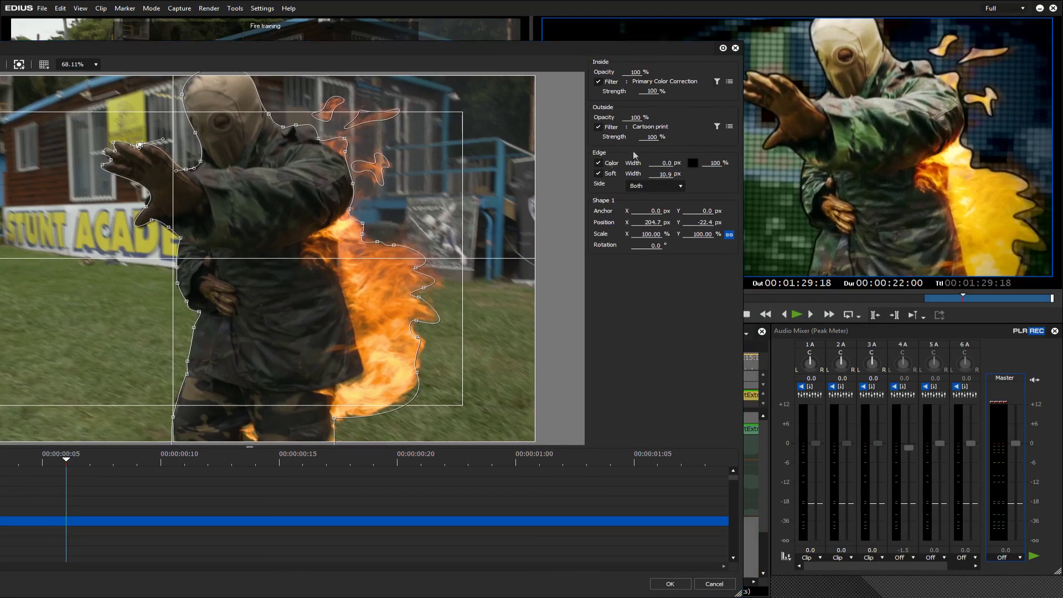
Examine the Primary Color Correction settings applied inside the mask, including saturation and the Y curve
click(729, 82)
drag(352, 66, 457, 33)
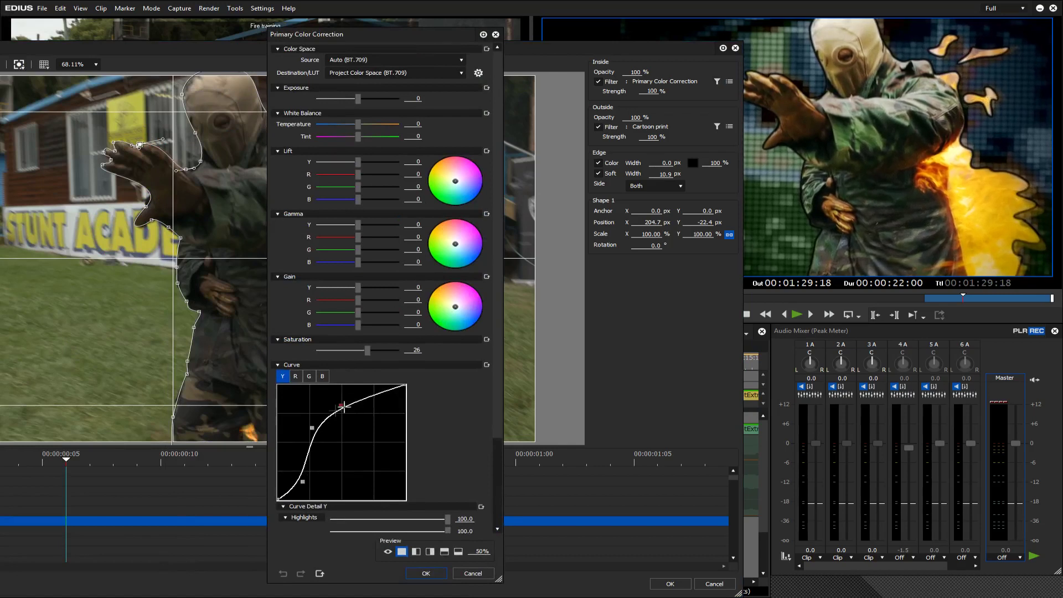
key(Return)
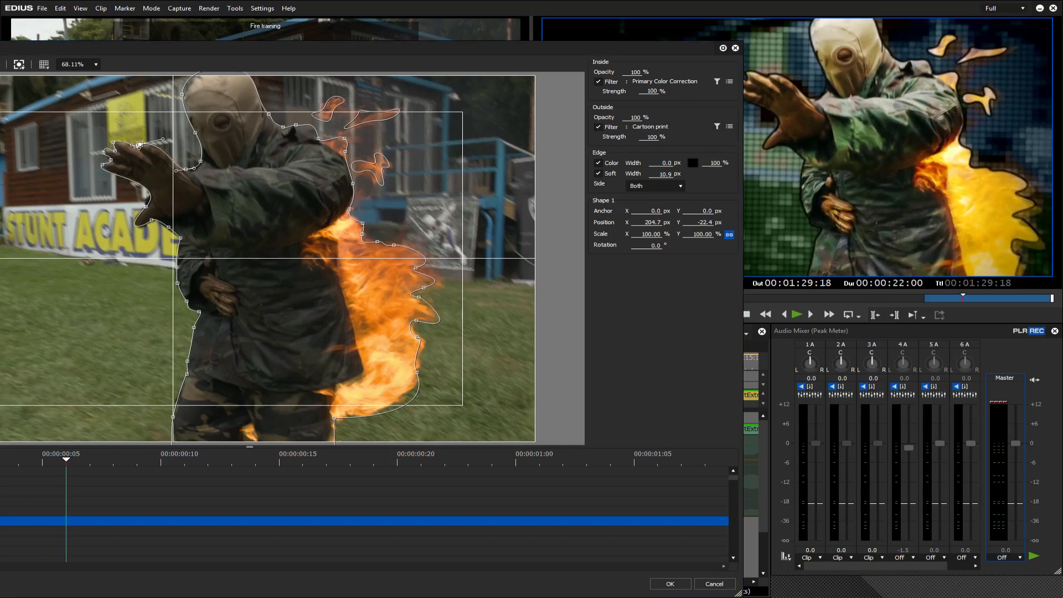
In the Cartoon print filter outside the mask, nudge the middle point of the Primary Color Correction Y curve slightly and accept it
click(729, 126)
drag(327, 161, 146, 143)
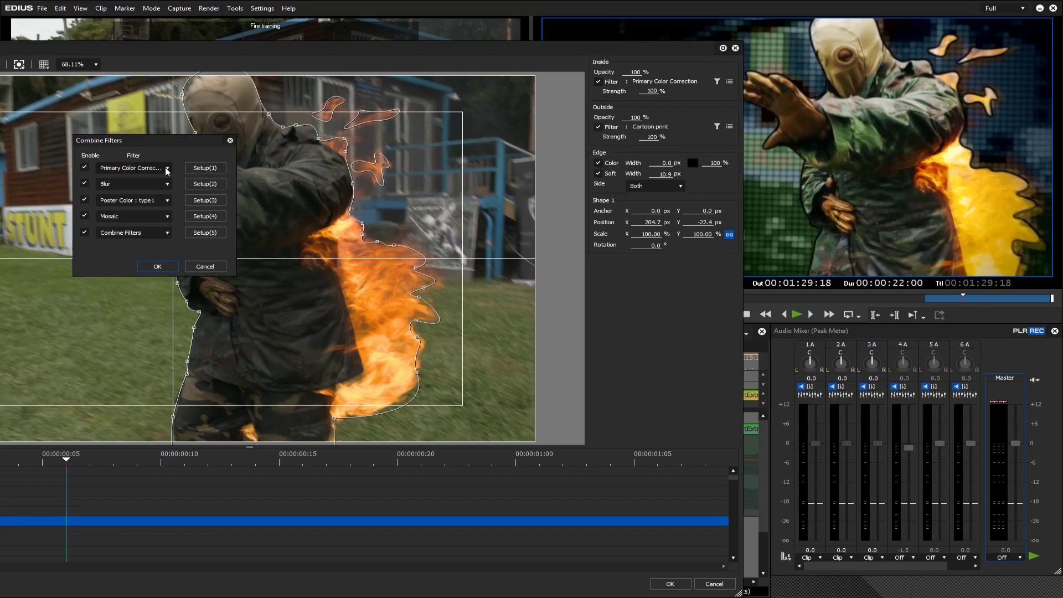
click(204, 169)
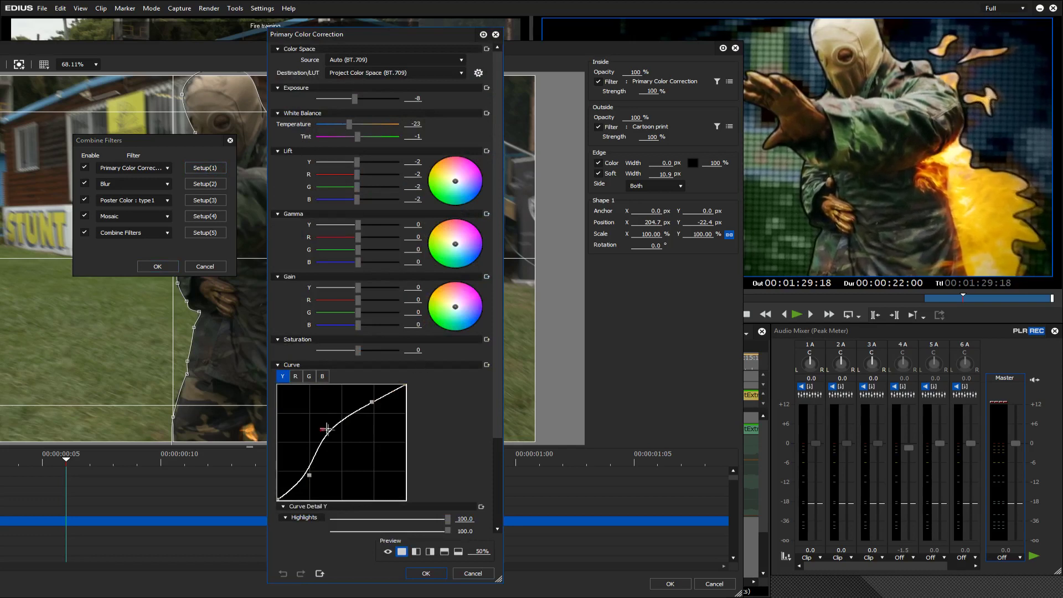
mouse_move(323, 428)
mouse_down()
mouse_move(349, 444)
mouse_move(324, 431)
mouse_up()
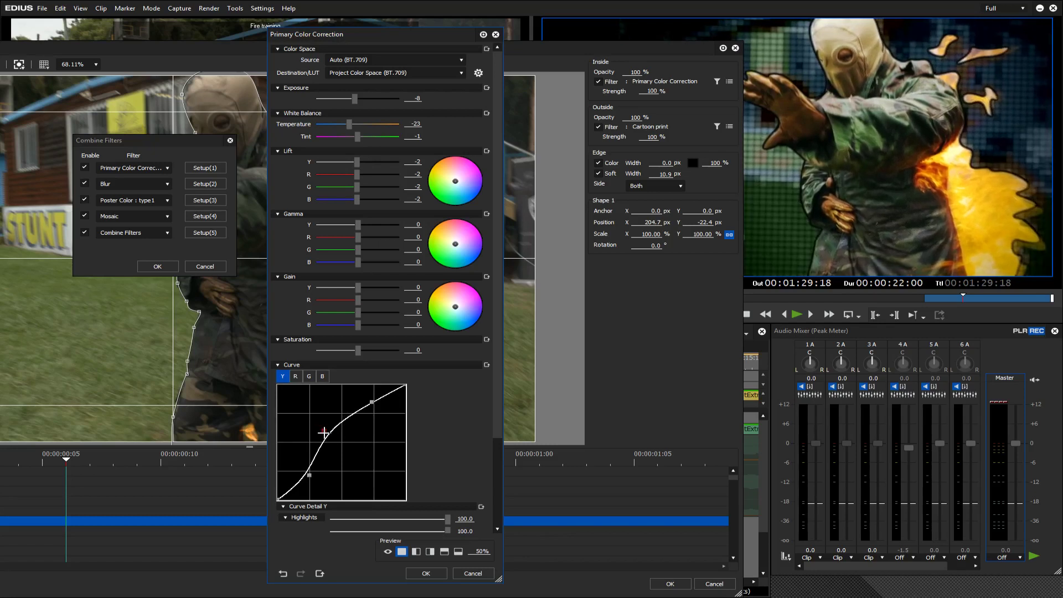
click(426, 573)
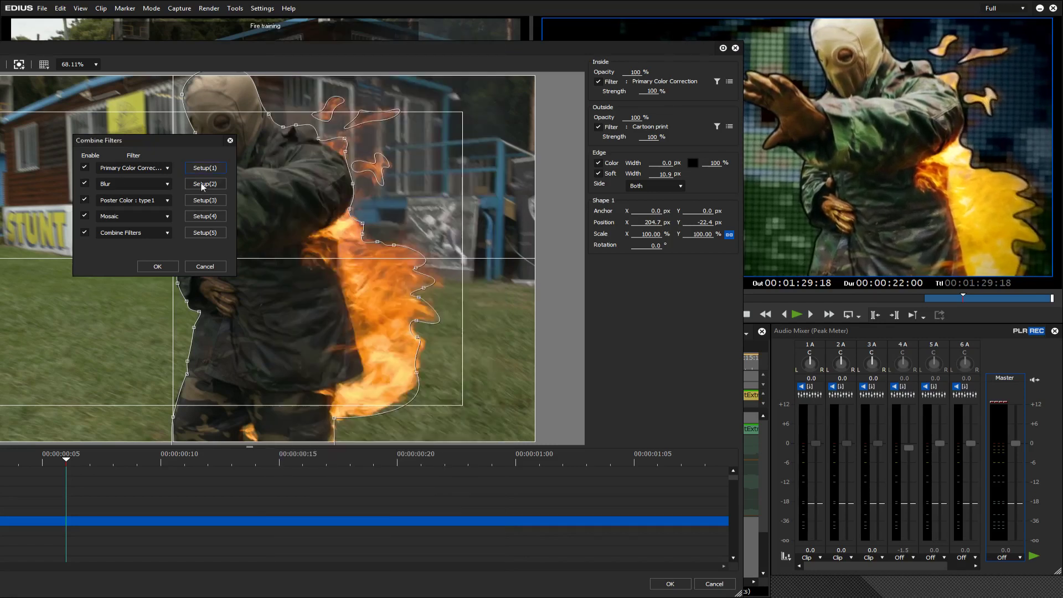
Check the Blur filter's radius setting and toggle Blur off and on to compare the background outside the mask
click(204, 185)
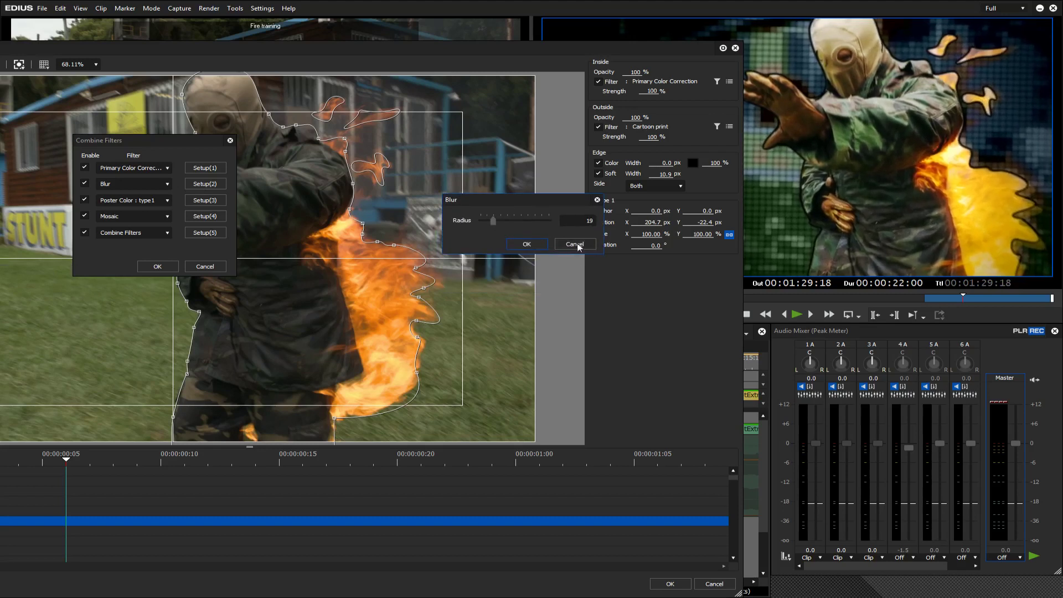
click(574, 244)
click(85, 185)
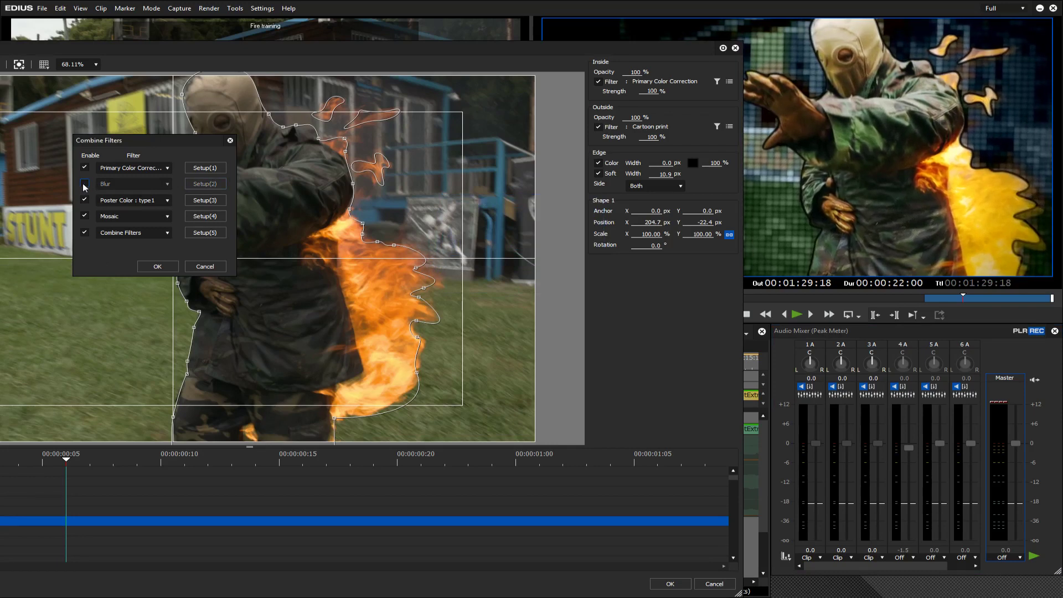
click(85, 184)
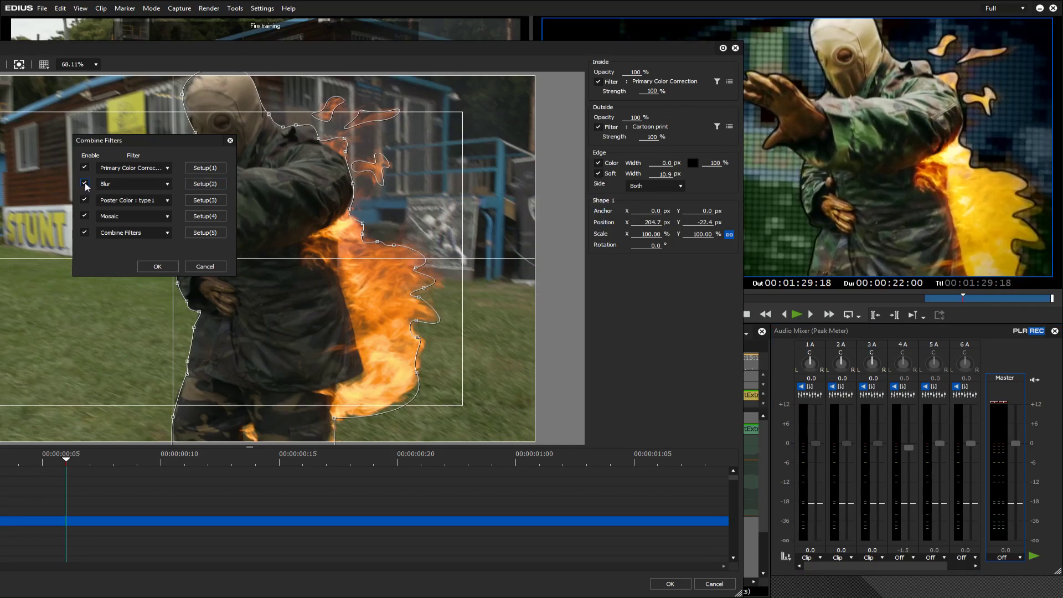
click(85, 185)
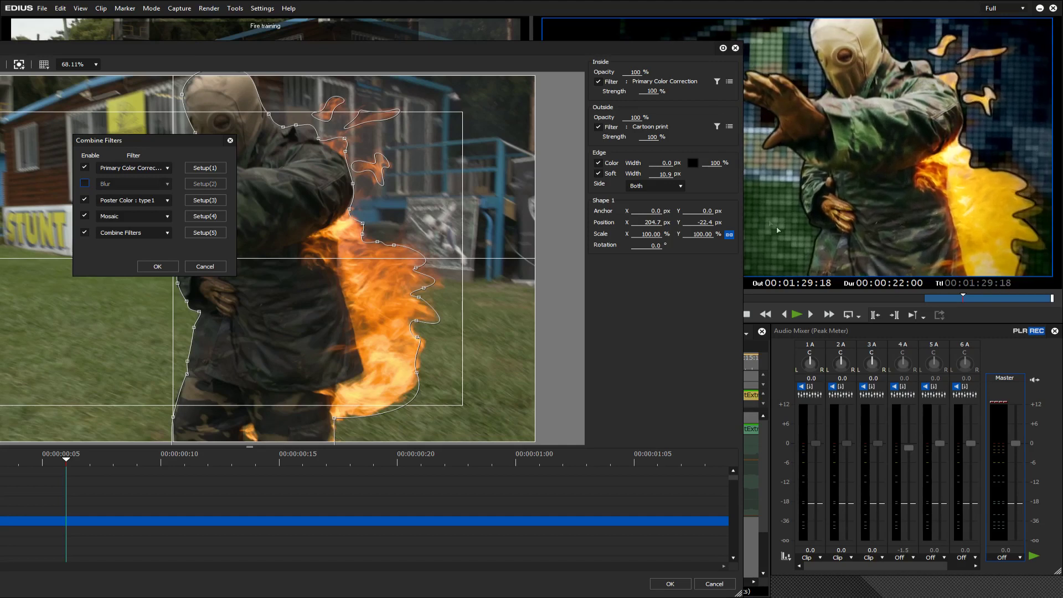
click(84, 185)
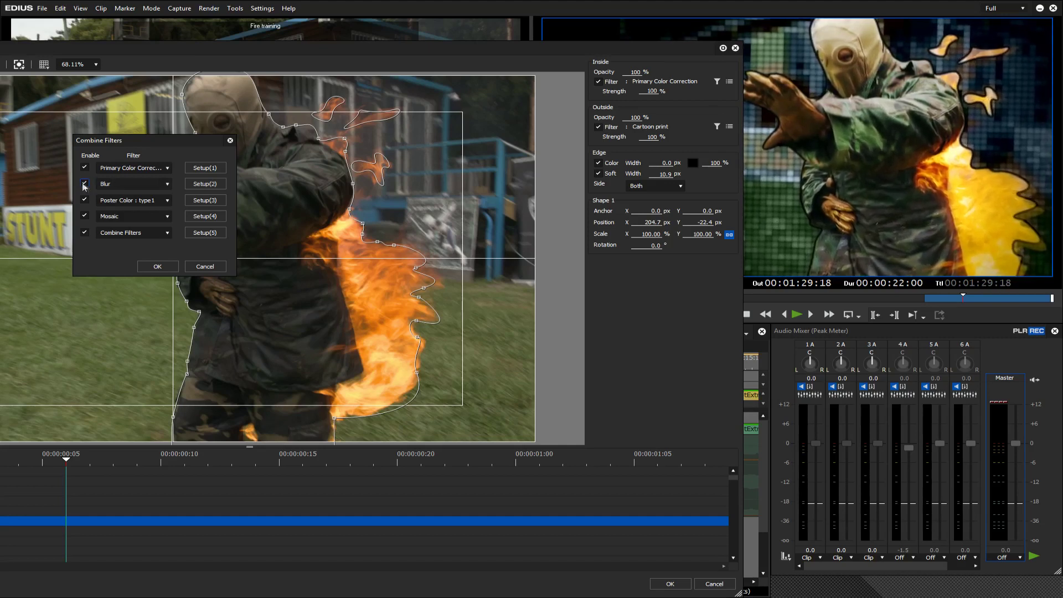
Try a larger Blur radius, up to about 55, on the background and cancel the change
click(206, 186)
drag(491, 222, 493, 221)
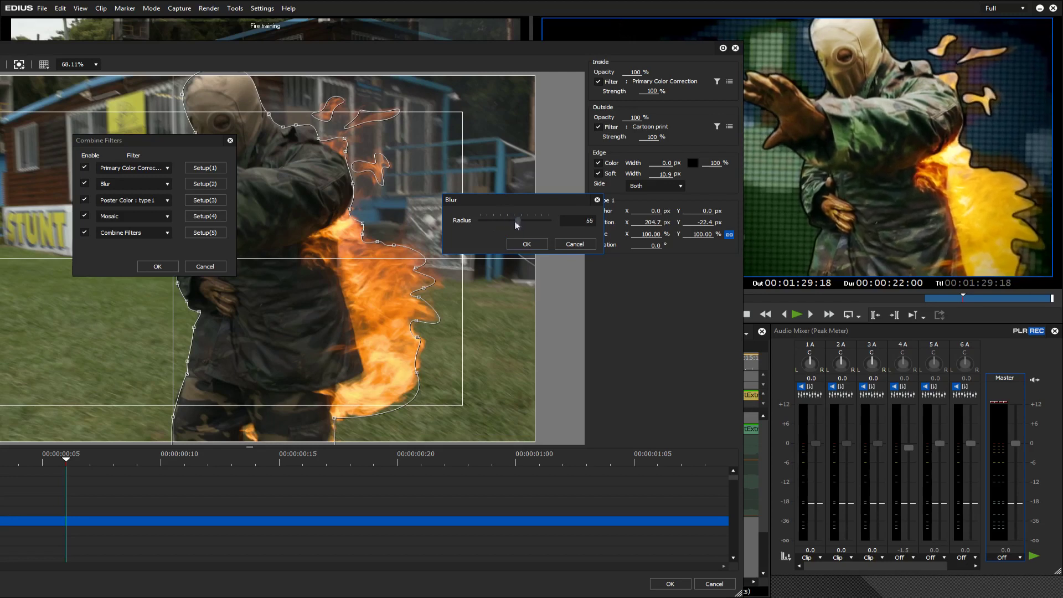
mouse_move(509, 224)
mouse_down()
mouse_move(527, 223)
mouse_move(493, 223)
mouse_move(502, 224)
mouse_up()
click(575, 245)
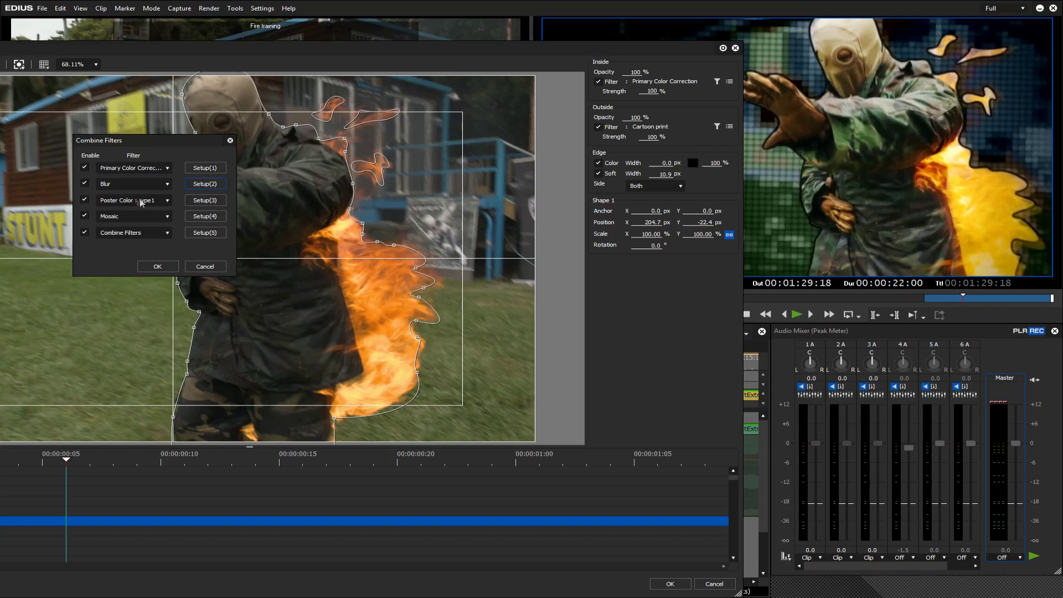
Examine the stepped YUV curves of Poster Color : type1 and toggle that filter off and on to compare the background
click(208, 201)
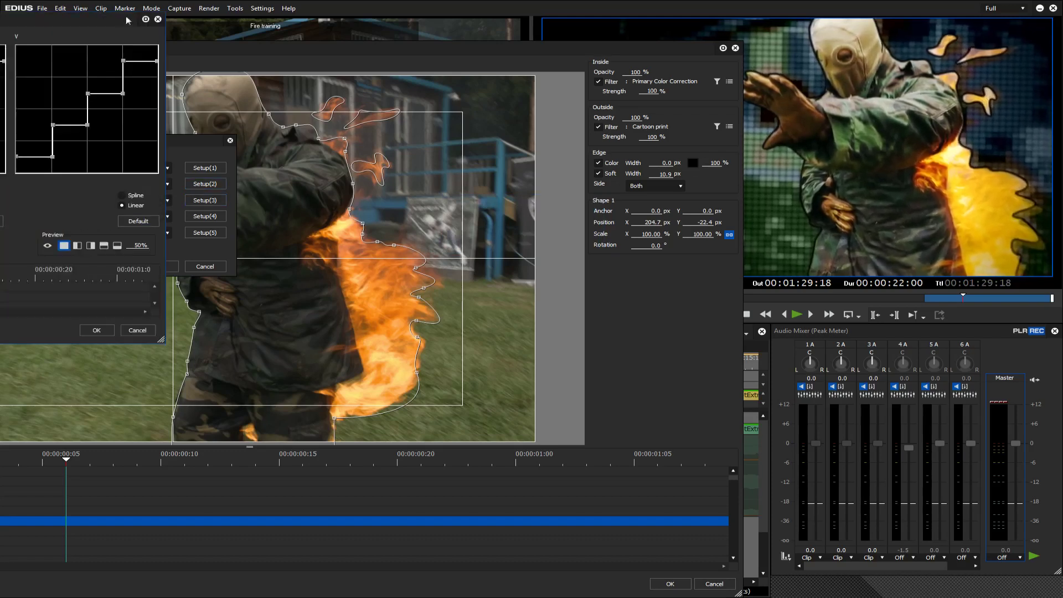
drag(126, 21, 625, 67)
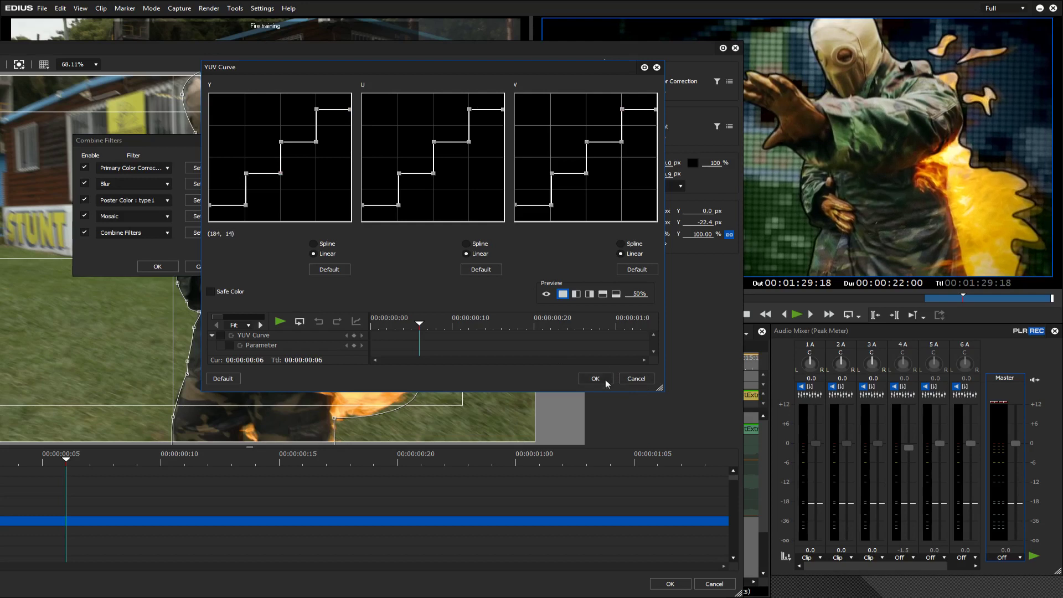
click(635, 378)
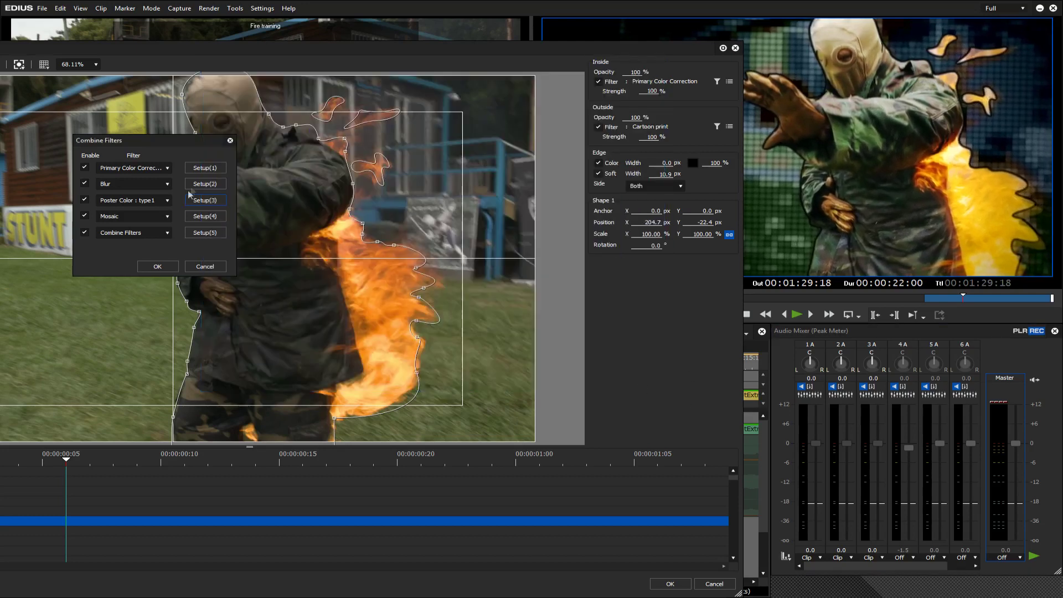
click(85, 200)
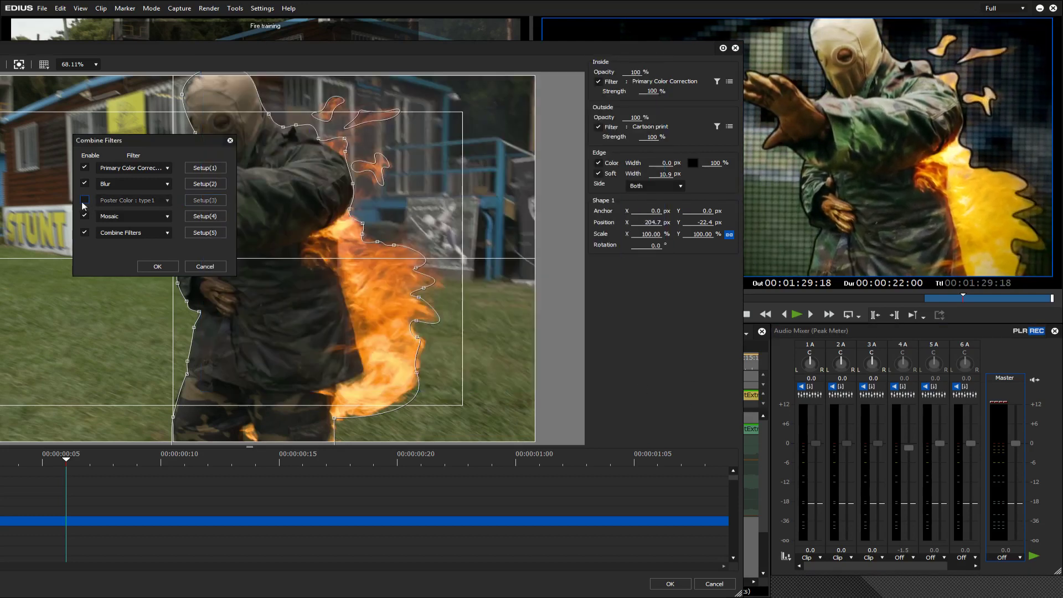
click(84, 200)
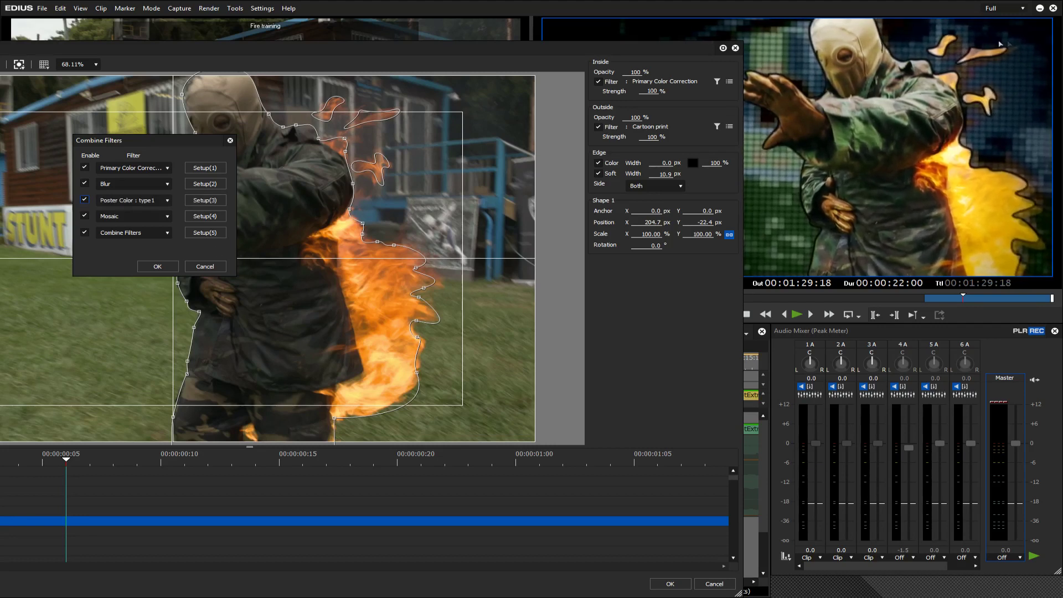
Toggle the Mosaic filter off and on to compare the background outside the mask, and open its settings
click(84, 217)
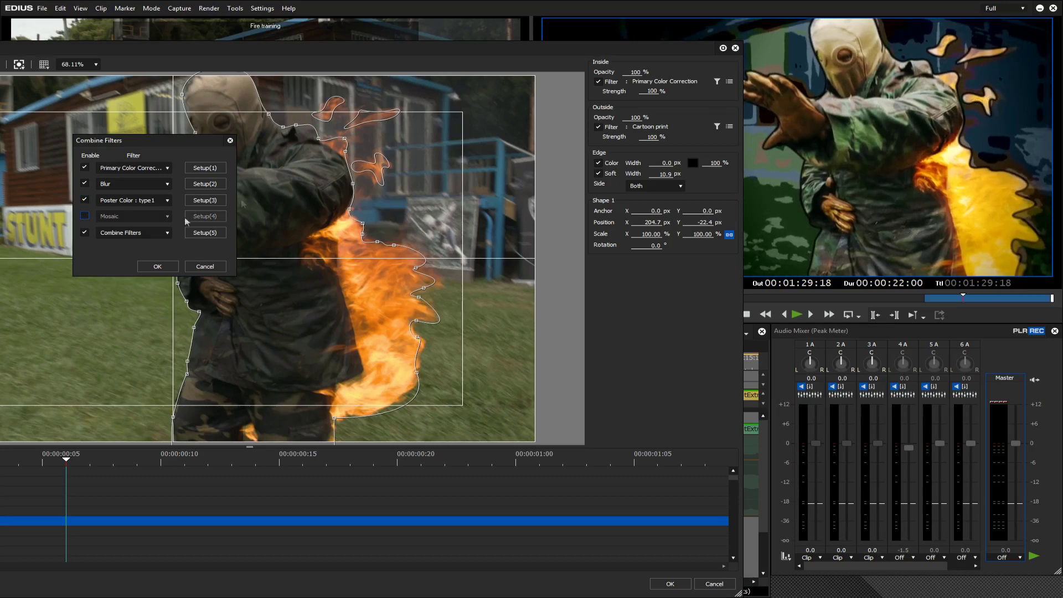
click(84, 216)
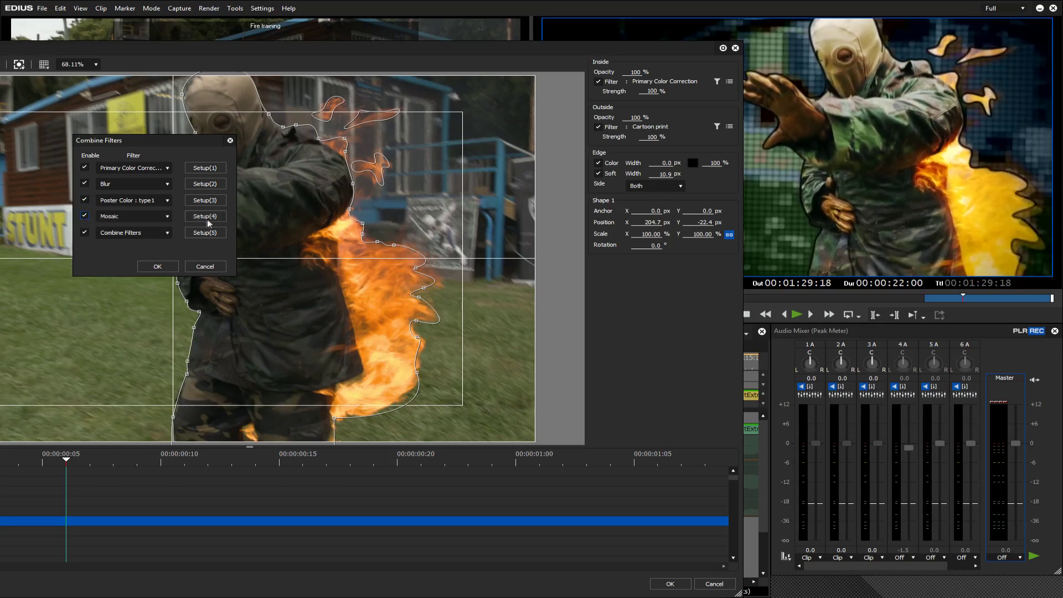
click(204, 216)
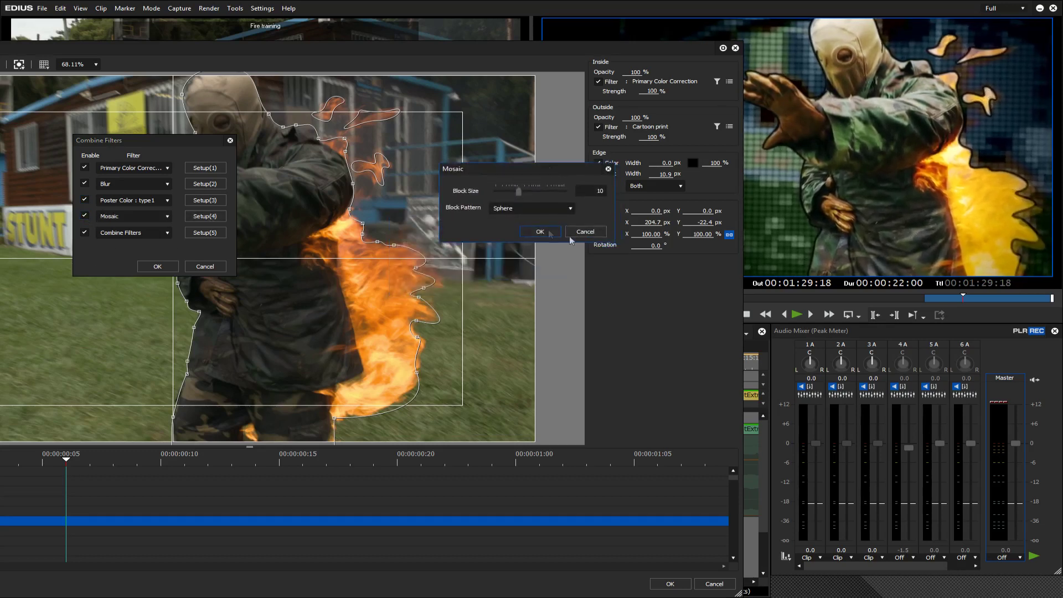
Try the Mosaic block patterns Panel 1, Panel 4, Mesa, Plain, Right to Left and Bottom to Top on the background
click(571, 211)
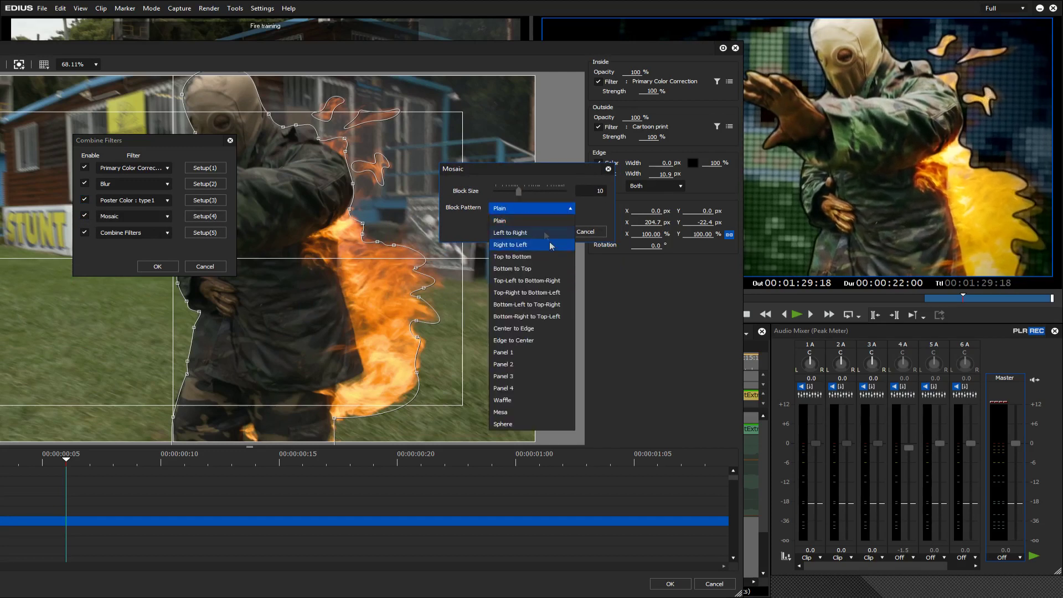
click(531, 354)
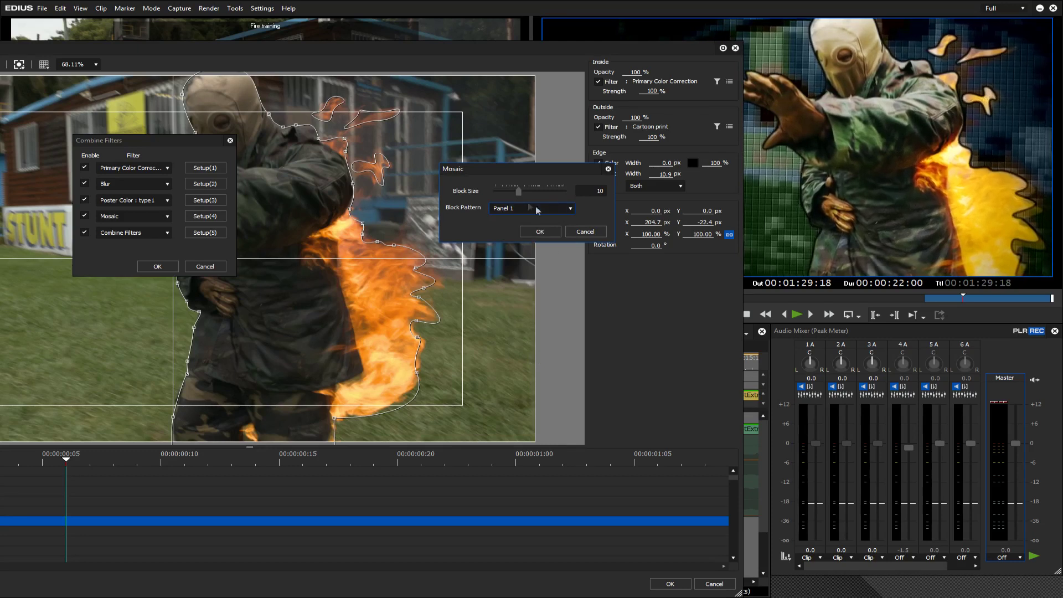
click(556, 209)
click(539, 389)
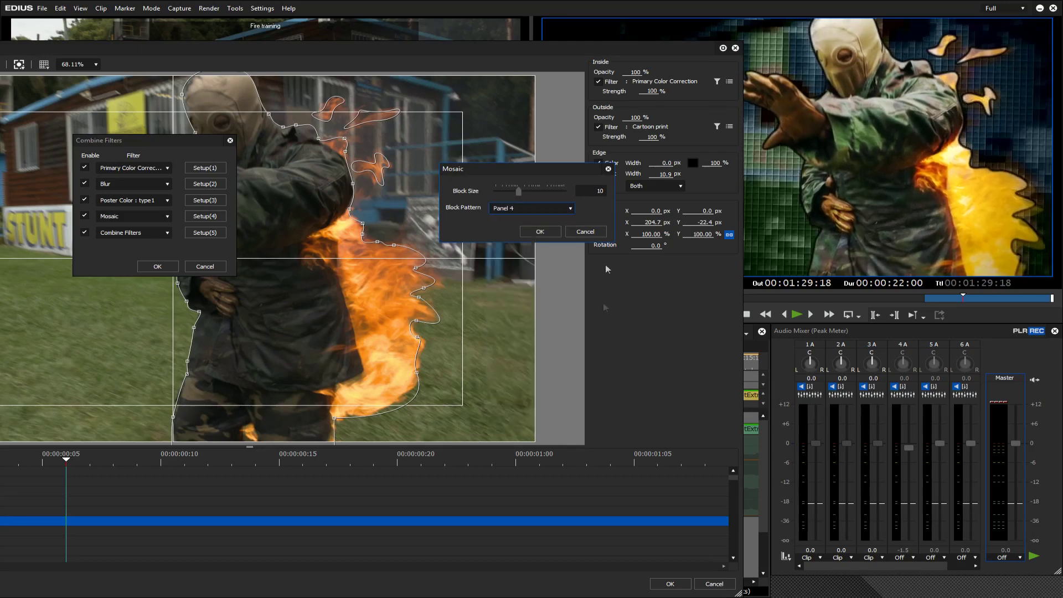
click(571, 210)
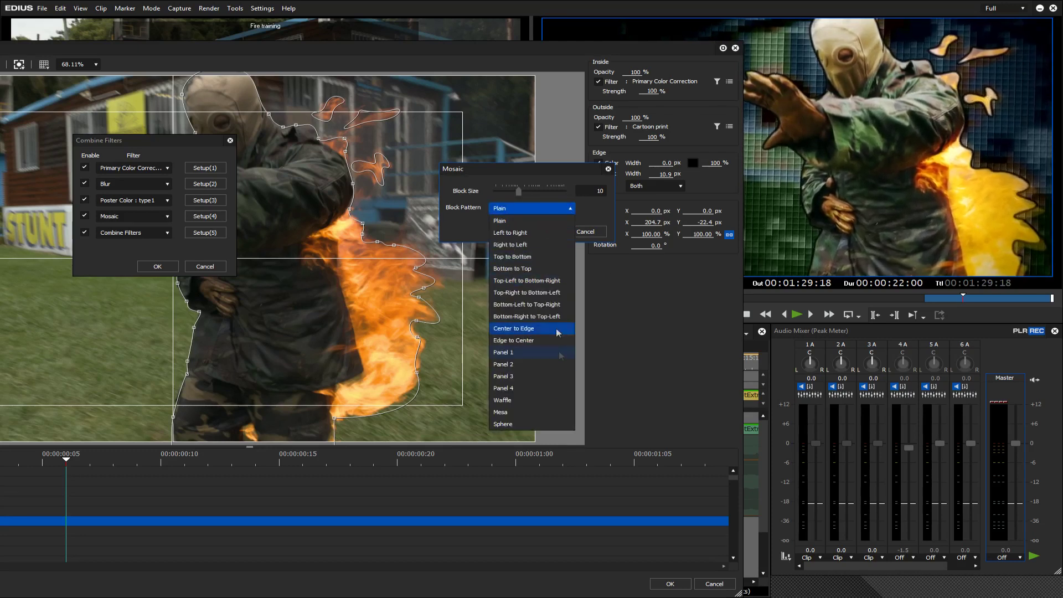
click(553, 416)
click(571, 209)
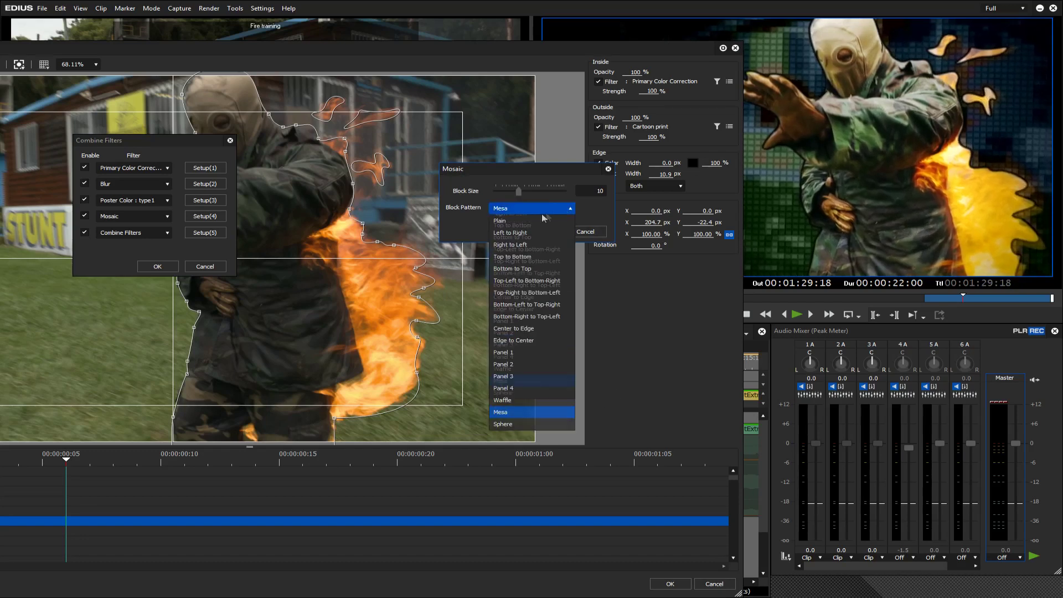
click(518, 221)
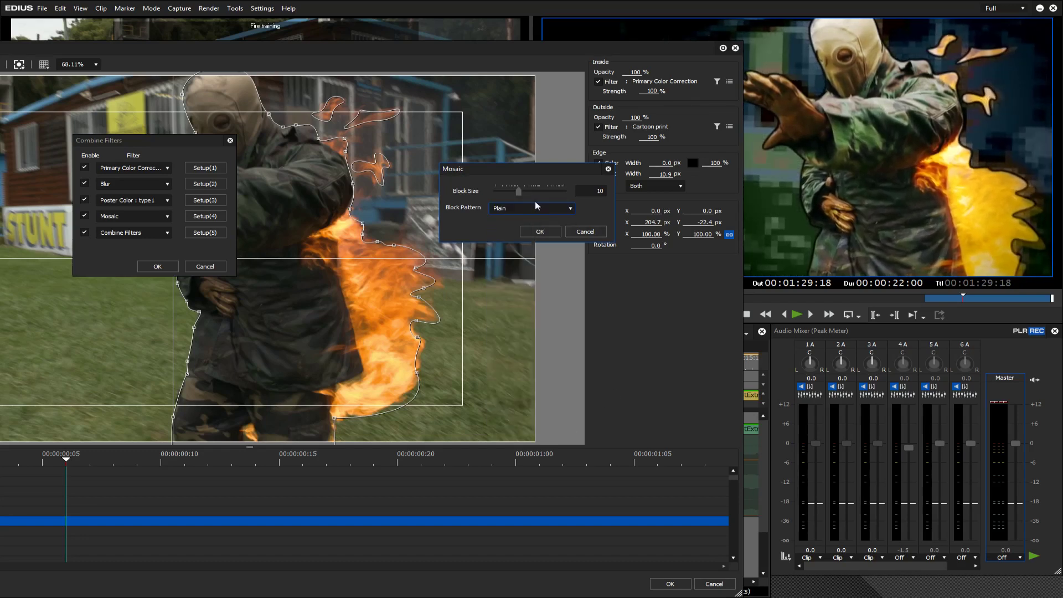
click(572, 209)
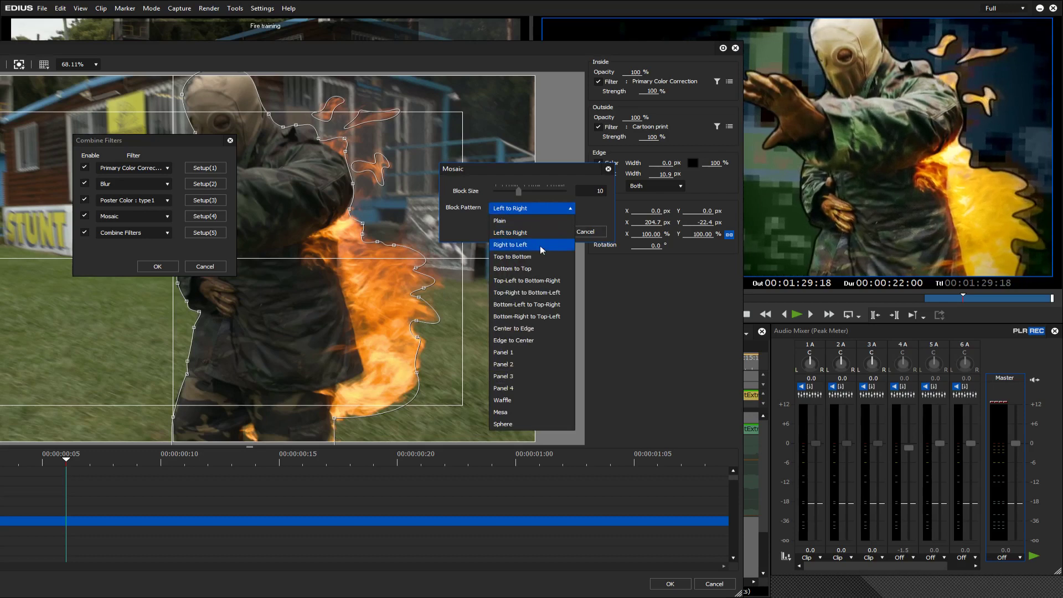
click(540, 244)
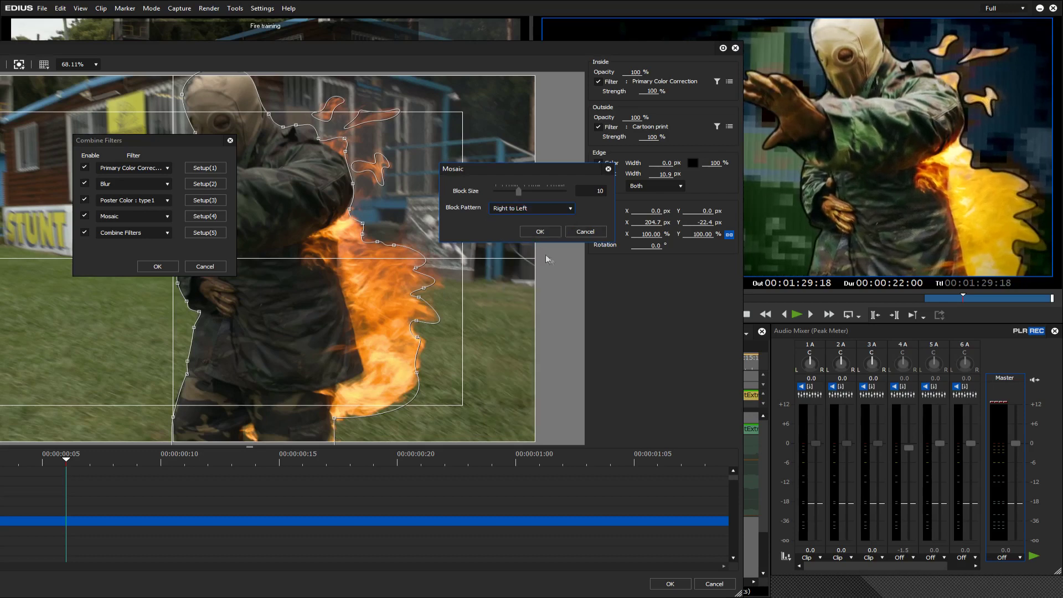
click(563, 210)
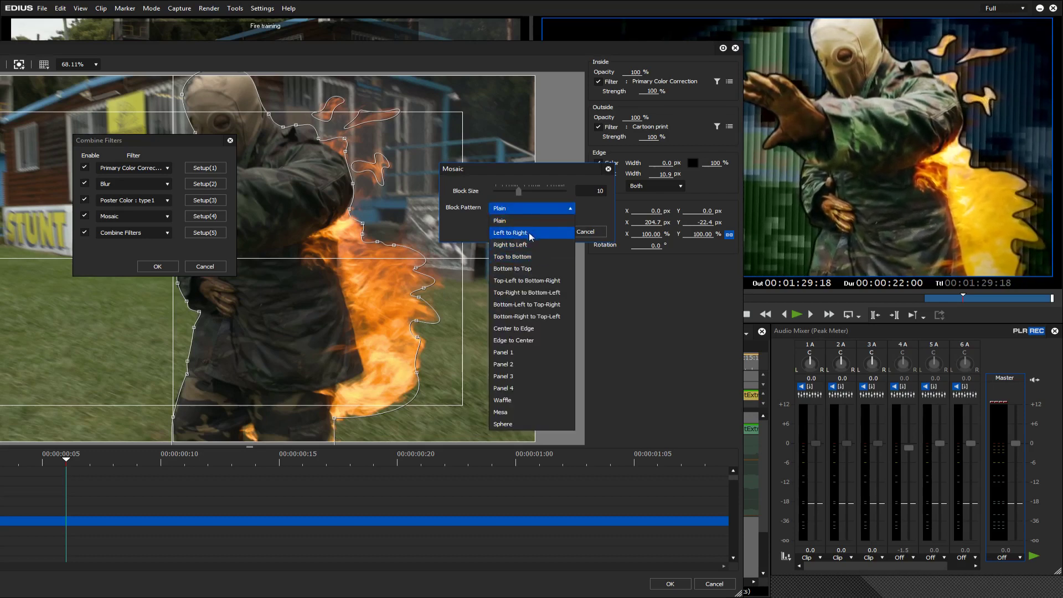
click(532, 269)
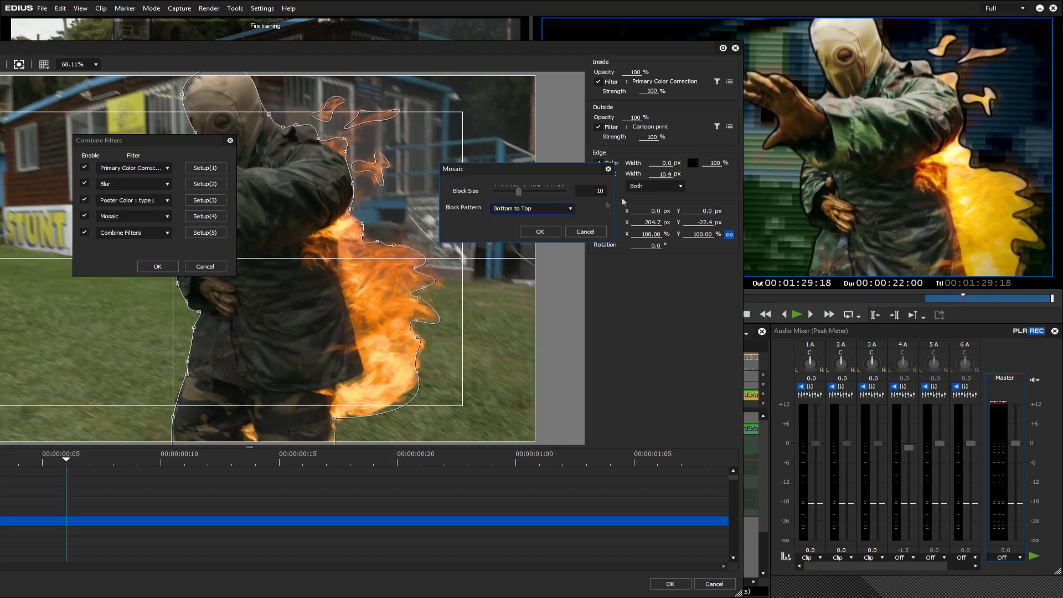
Set the Mosaic block pattern to Sphere and accept the filter settings
click(571, 210)
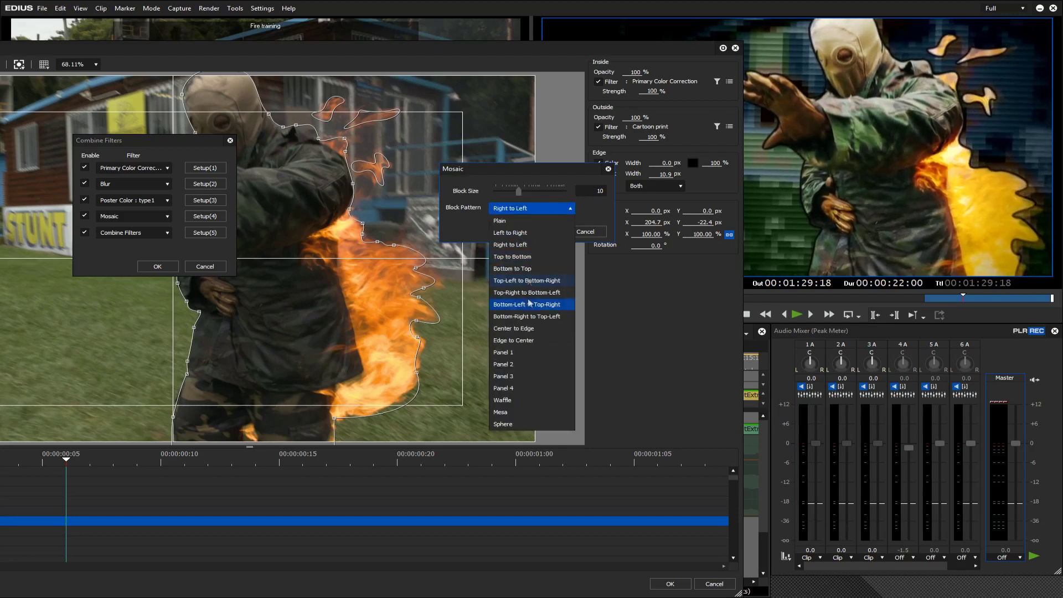
click(533, 424)
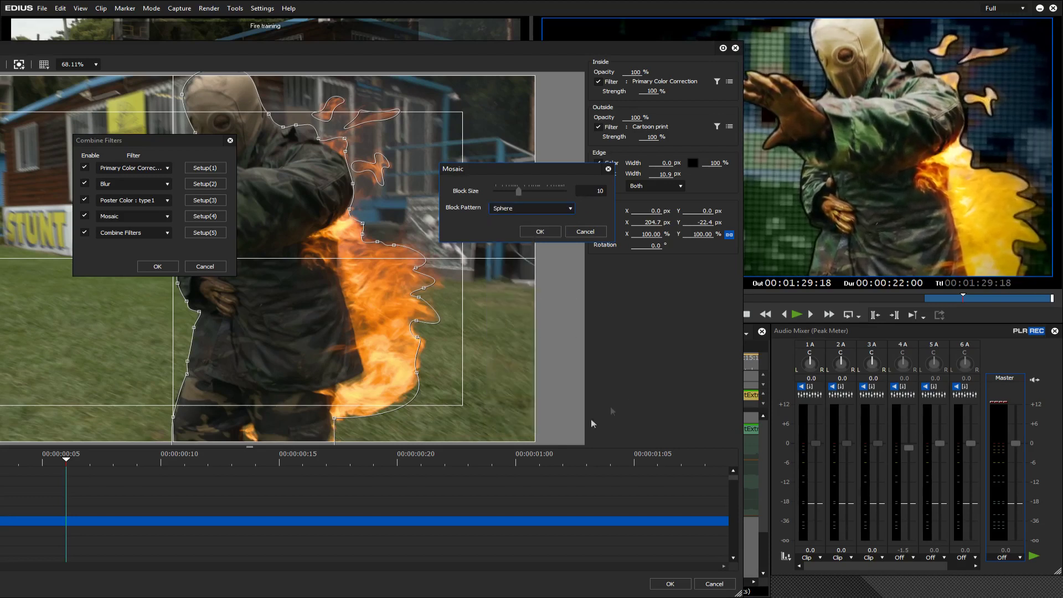
click(546, 231)
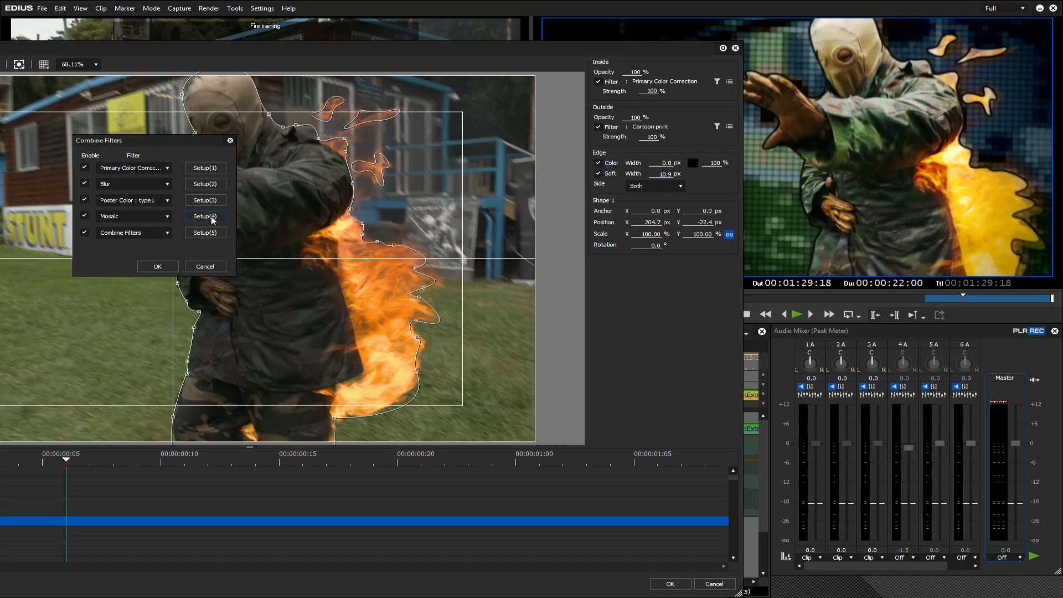
Try a larger Mosaic block size on the background, restore it to 10 and cancel the change
click(212, 219)
drag(526, 190, 534, 191)
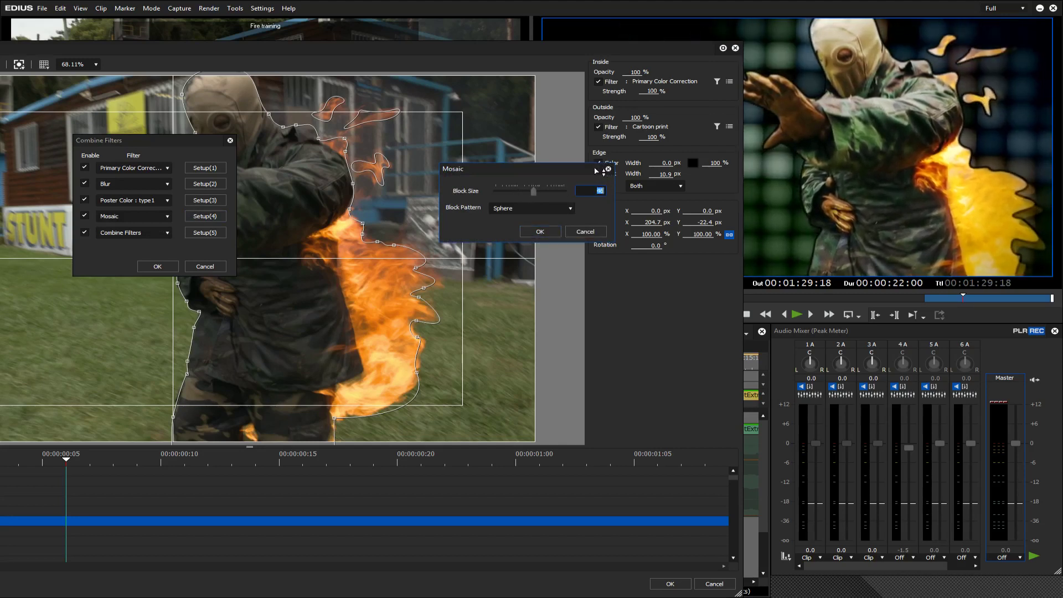
drag(593, 168, 595, 198)
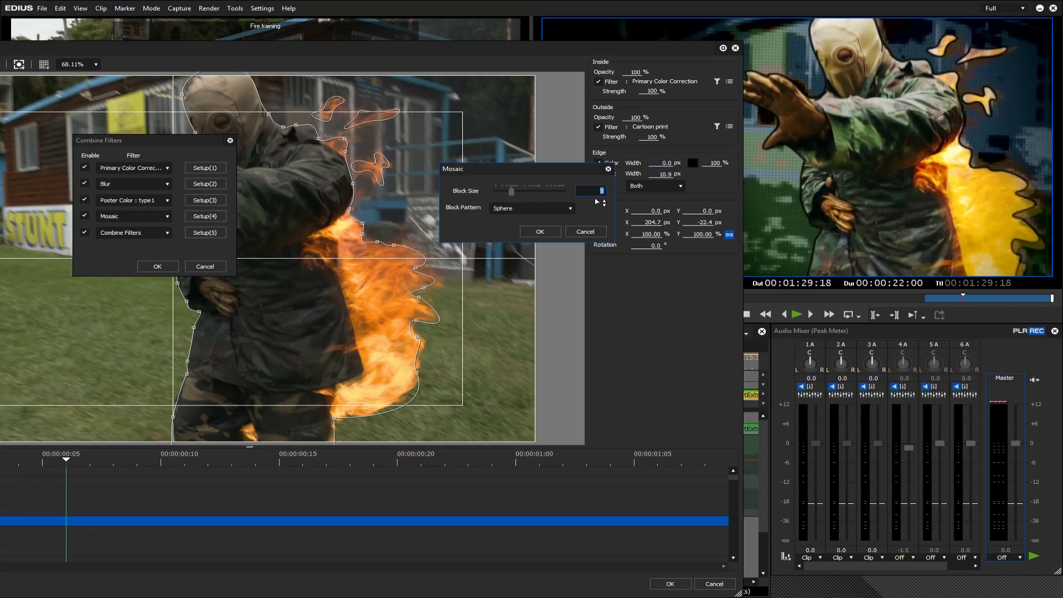
click(585, 231)
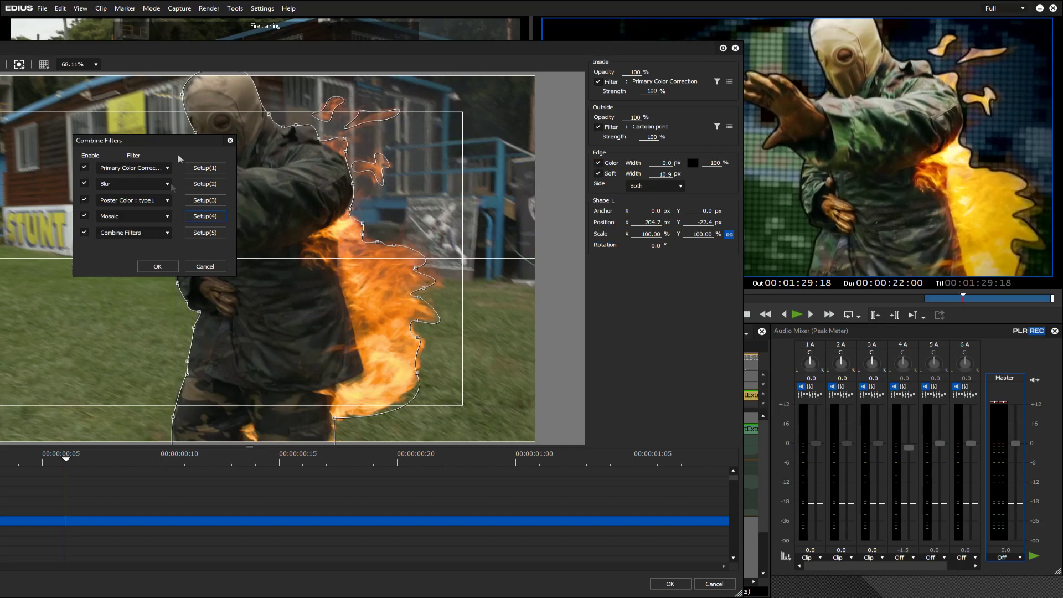
Accept the combined filter settings and reopen the outside Cartoon print filter, moving the windows clear of the preview
drag(187, 140, 346, 130)
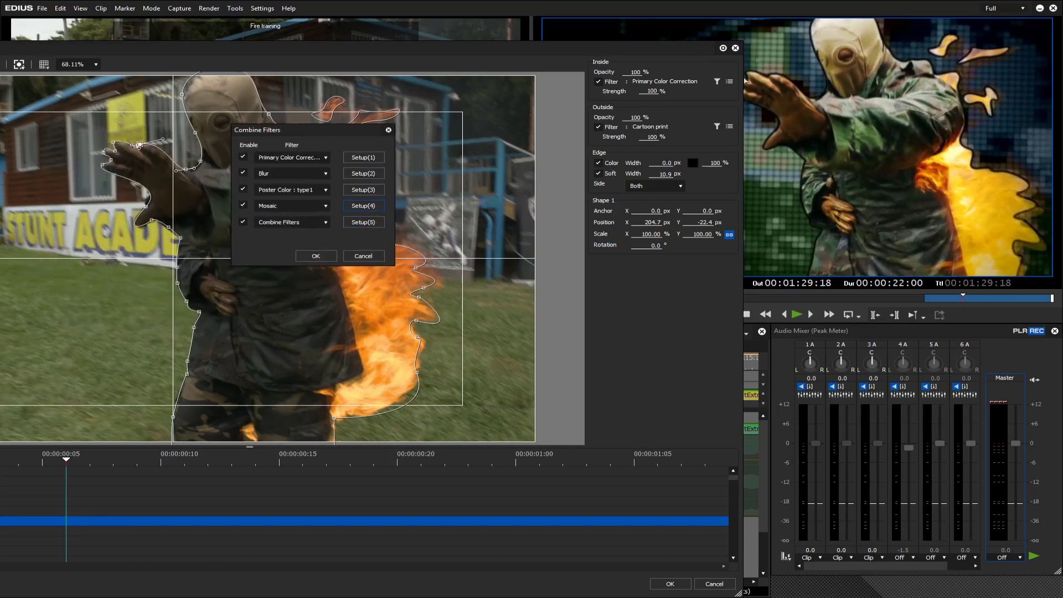
click(323, 257)
drag(626, 48, 452, 24)
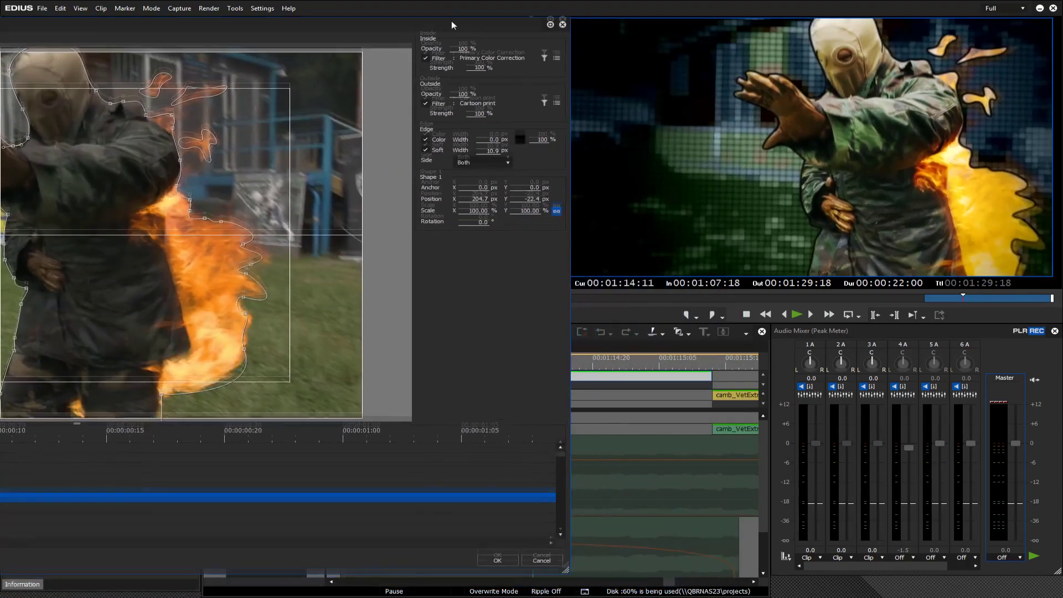
click(557, 106)
mouse_move(327, 131)
mouse_down()
mouse_move(289, 101)
mouse_move(343, 119)
mouse_up()
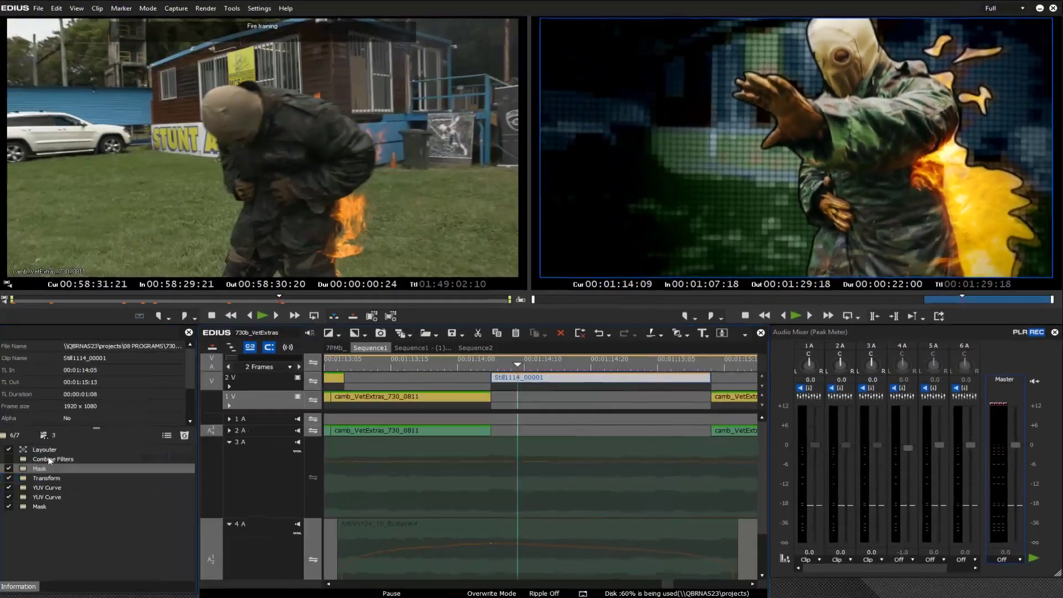
Examine the still's Transform animation from its first keyframe to its last, and close the layout with its settings accepted
click(58, 479)
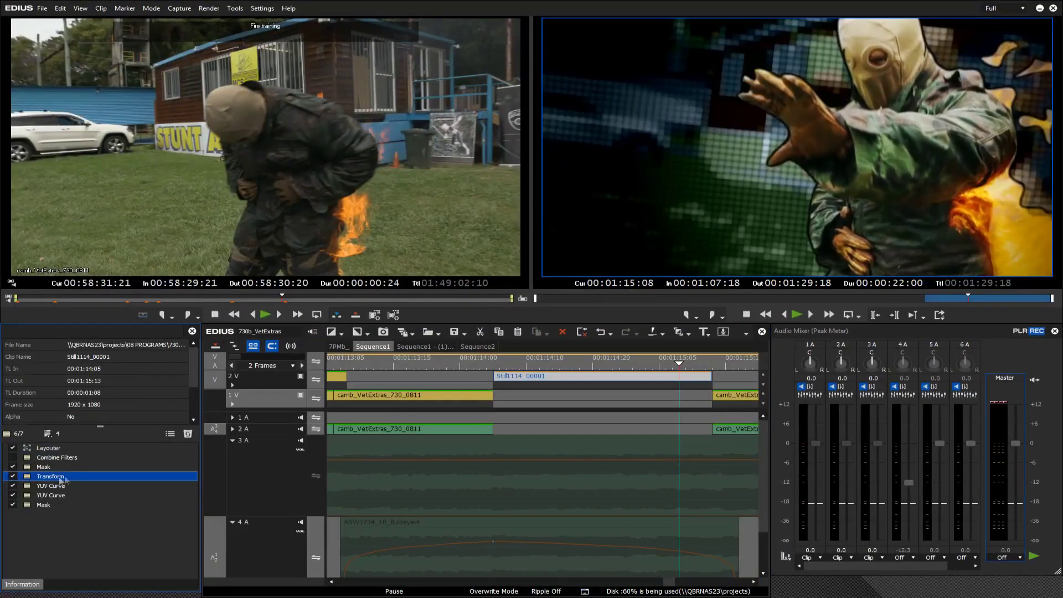
double_click(63, 480)
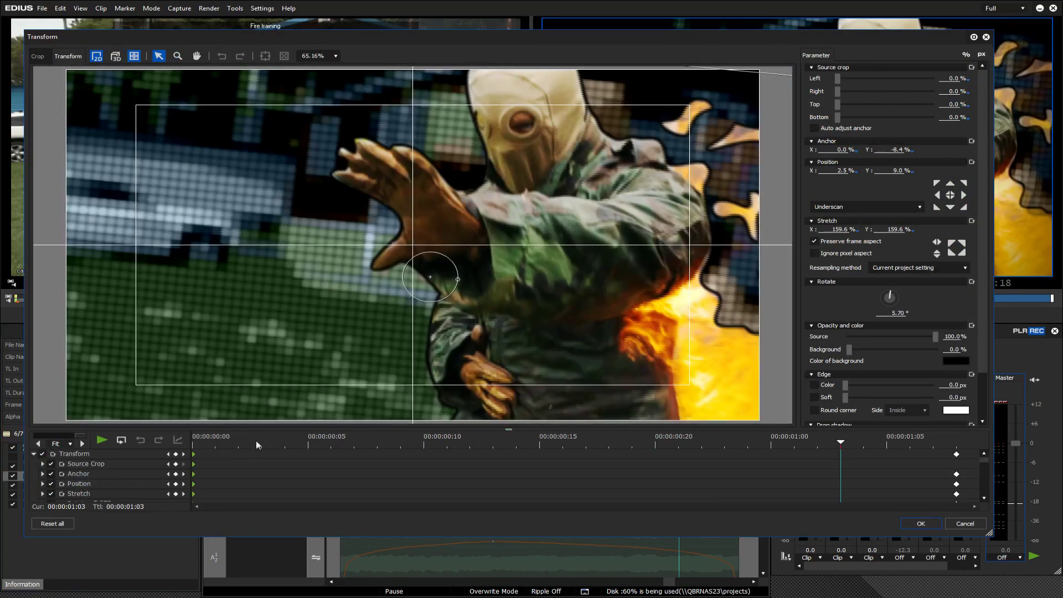
click(190, 440)
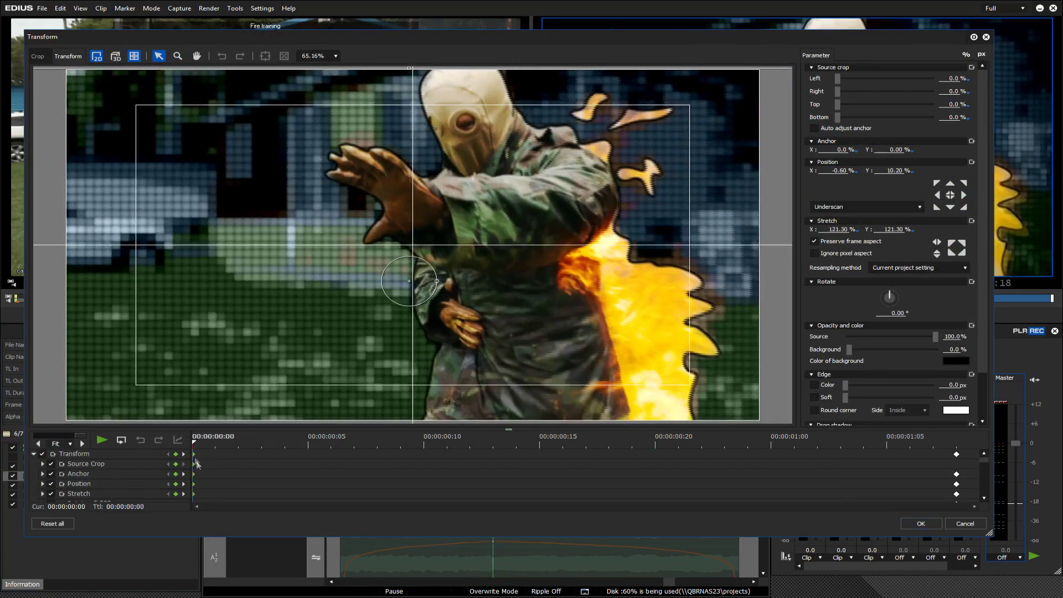
drag(198, 443, 954, 460)
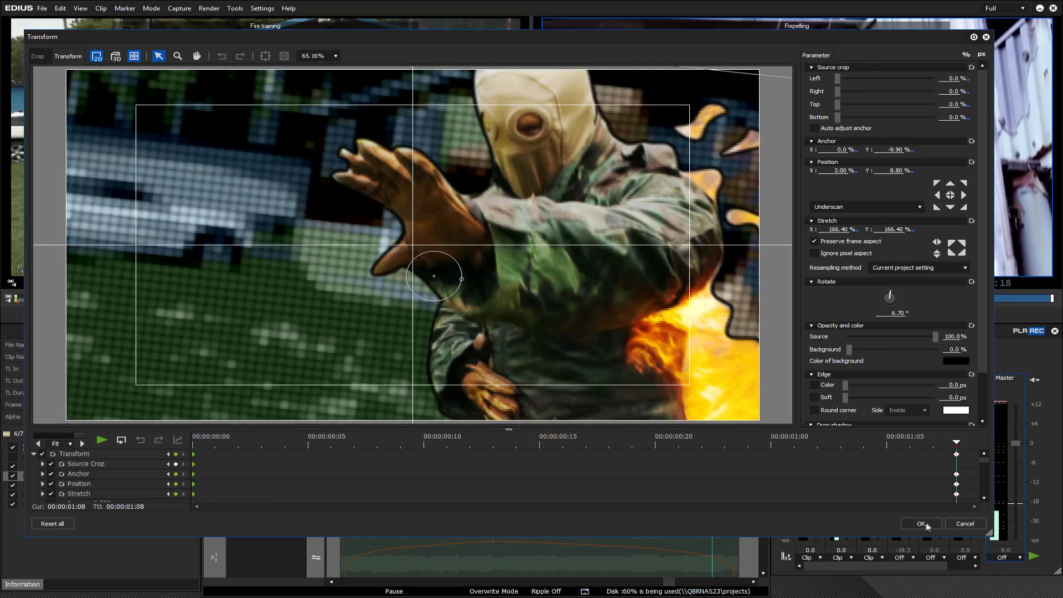
click(922, 524)
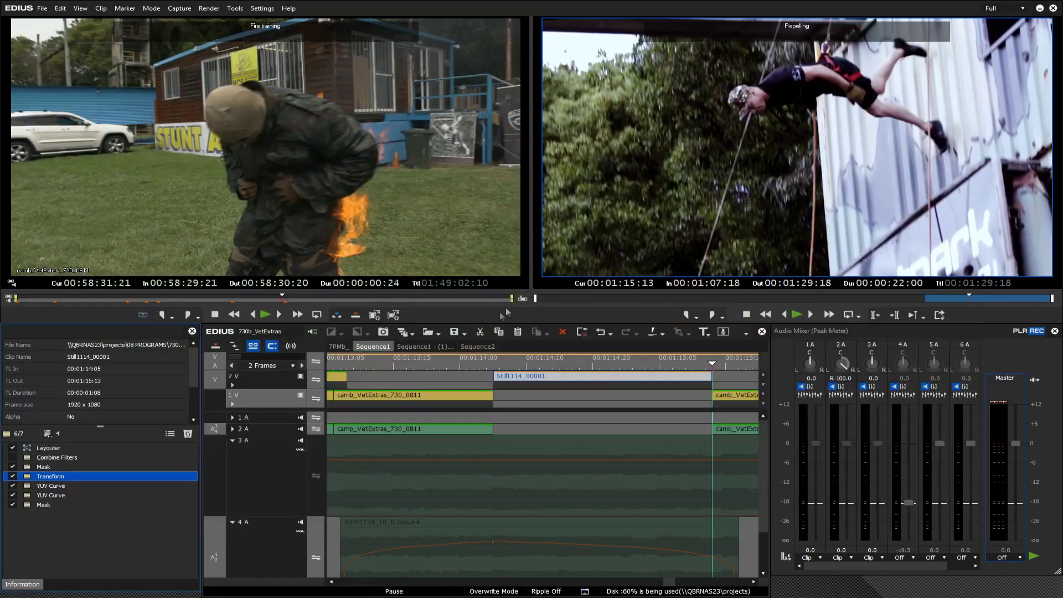
Move the timeline playhead to about 00:01:14:16 and reopen the Cartoon print filter outside the still's upper Mask
drag(505, 359, 560, 381)
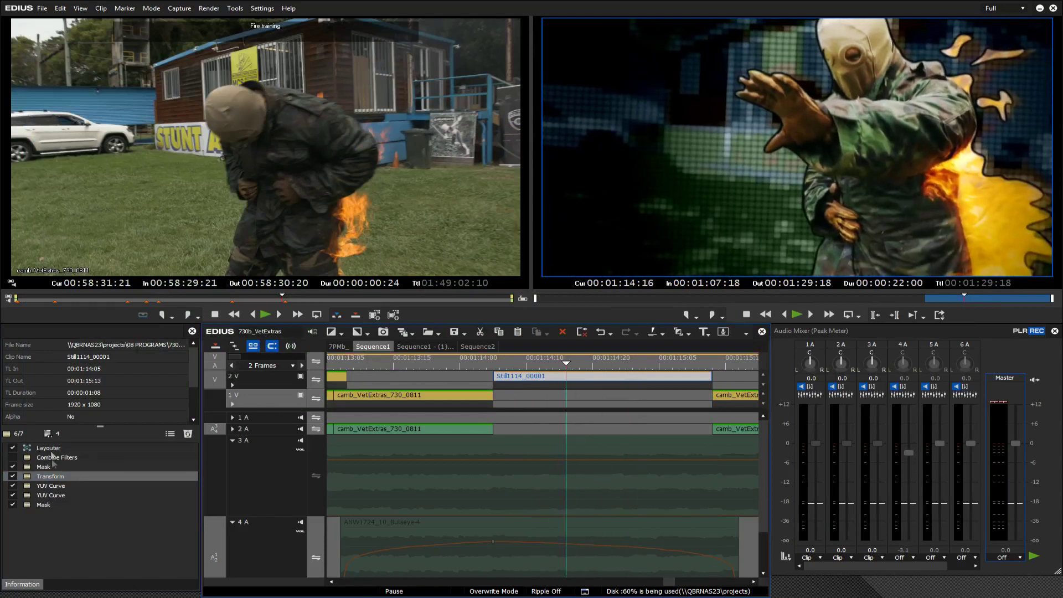
click(46, 469)
double_click(49, 469)
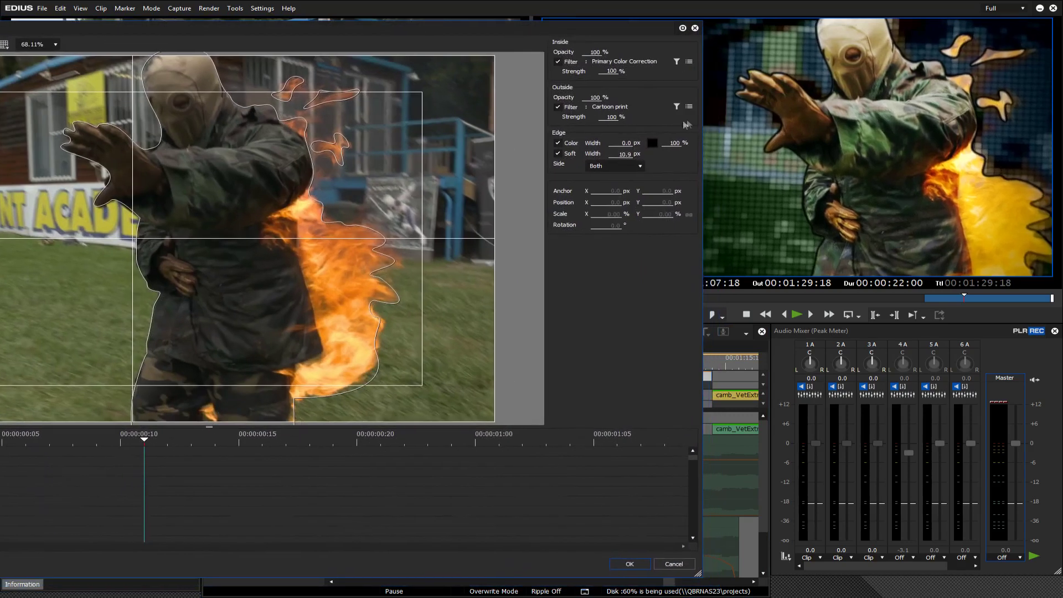
click(689, 106)
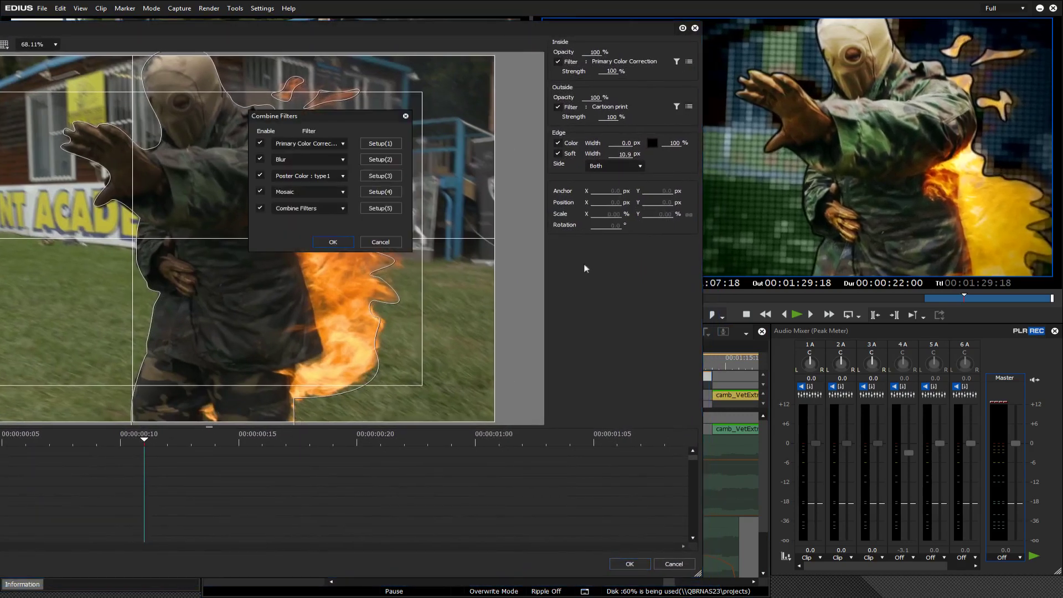
Open the nested Combine Filters of Cartoon print and toggle Color Balance off and on to compare the background
click(381, 209)
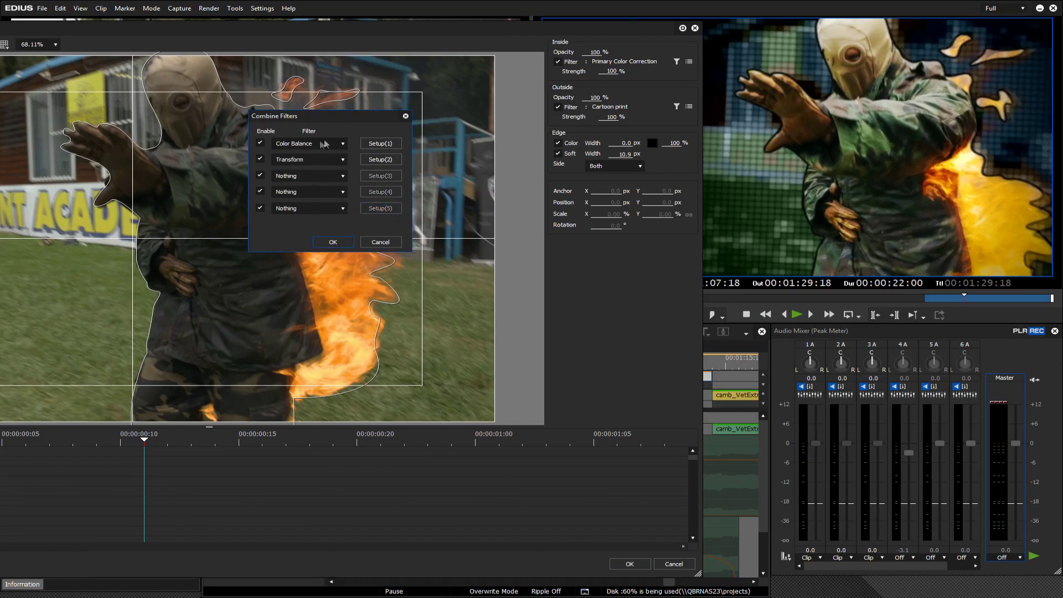
click(260, 144)
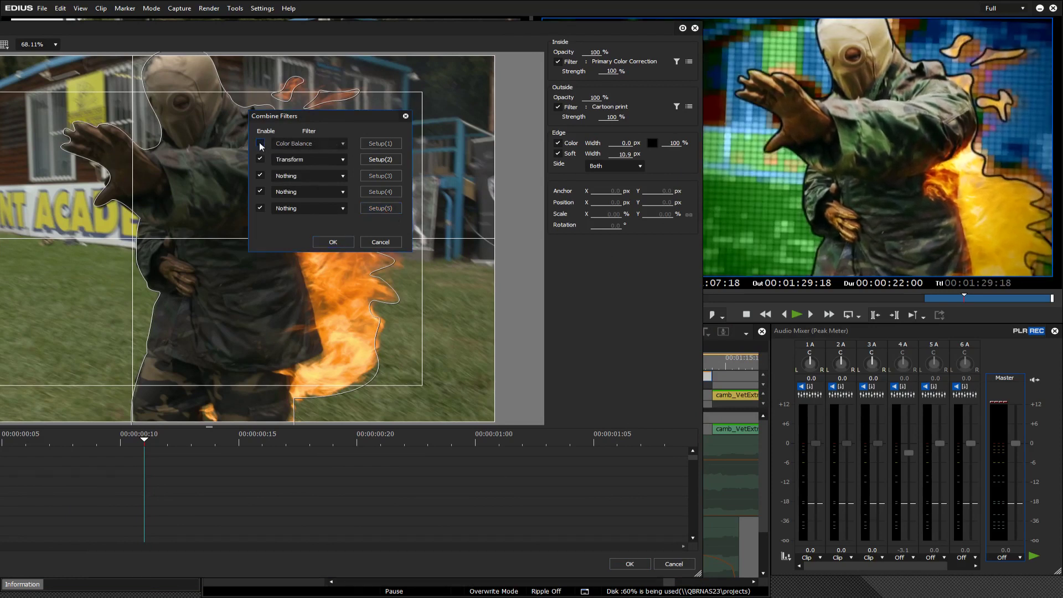
click(260, 144)
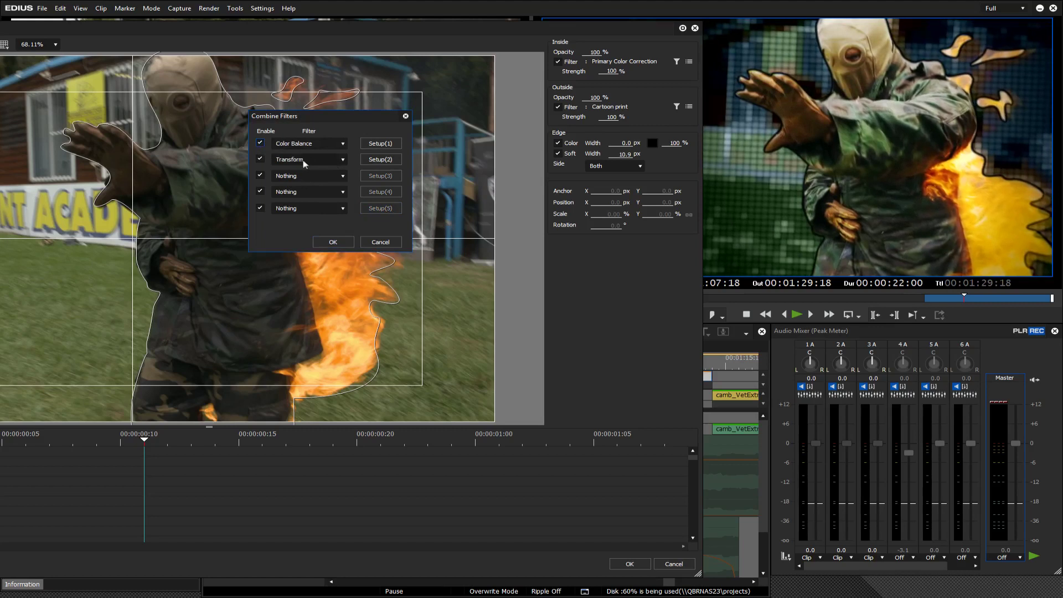
Examine the nested Transform's animation from its first keyframe to its last, and accept the settings of all open filter windows
click(382, 160)
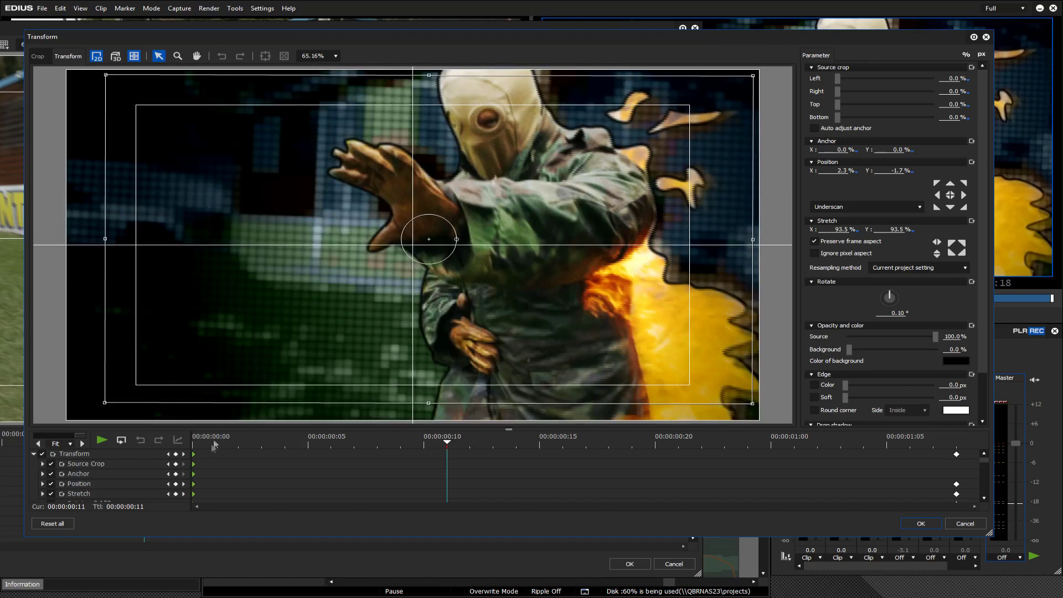
drag(214, 444, 192, 444)
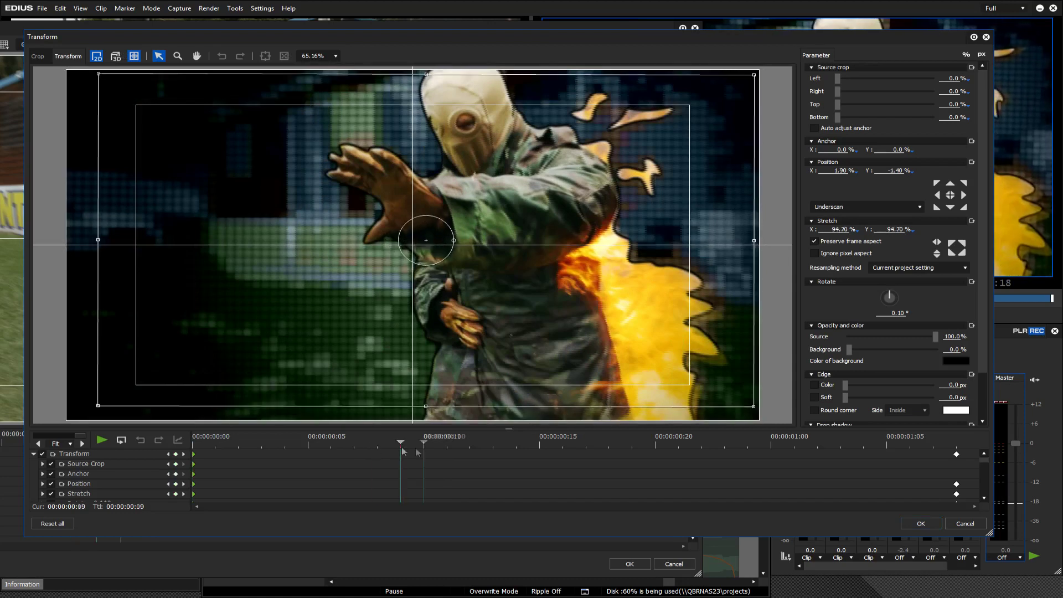
click(545, 446)
drag(545, 449, 955, 445)
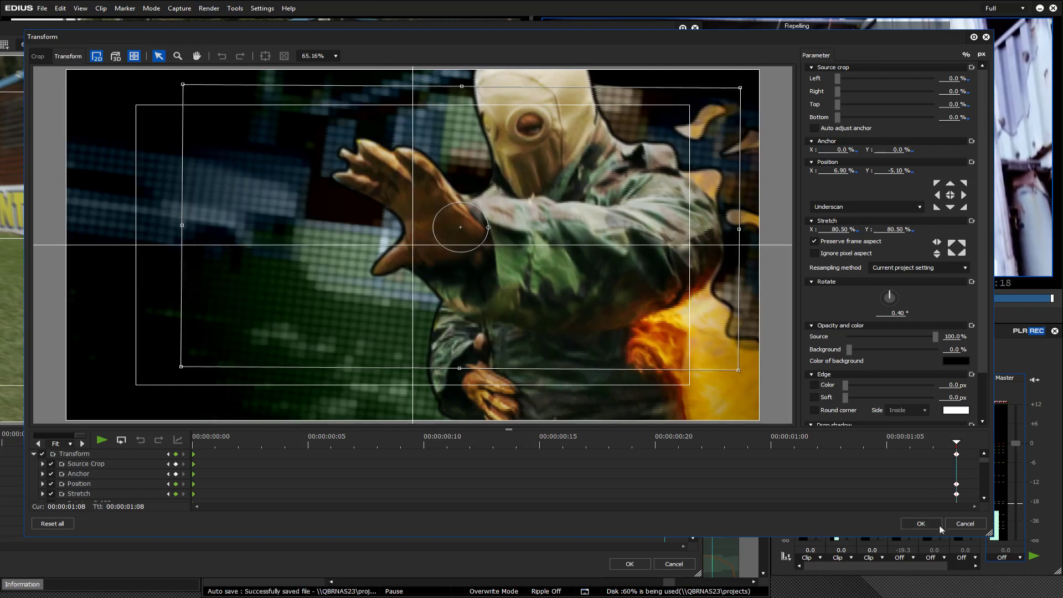
click(920, 524)
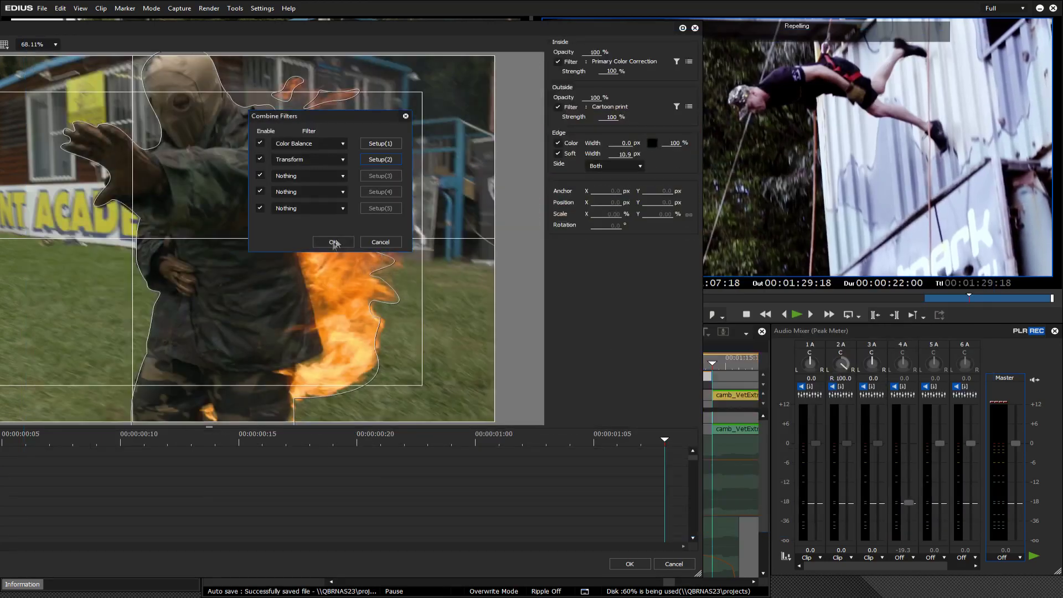
click(333, 242)
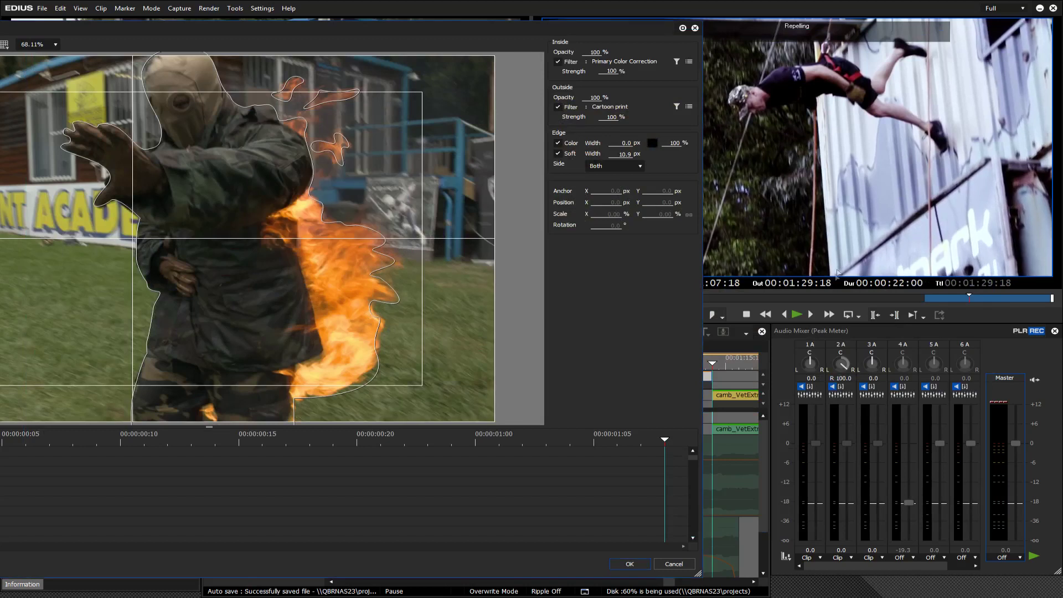
click(631, 563)
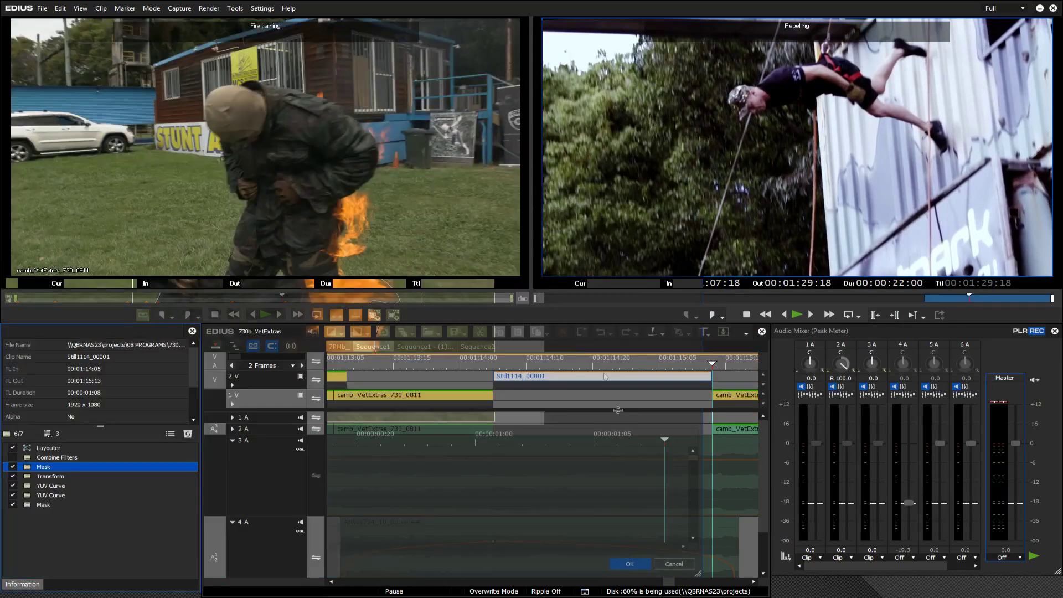
Scrub the timeline across the burning-figure still to review its movement against the background, ending at about 00:01:14:13
drag(510, 362, 599, 359)
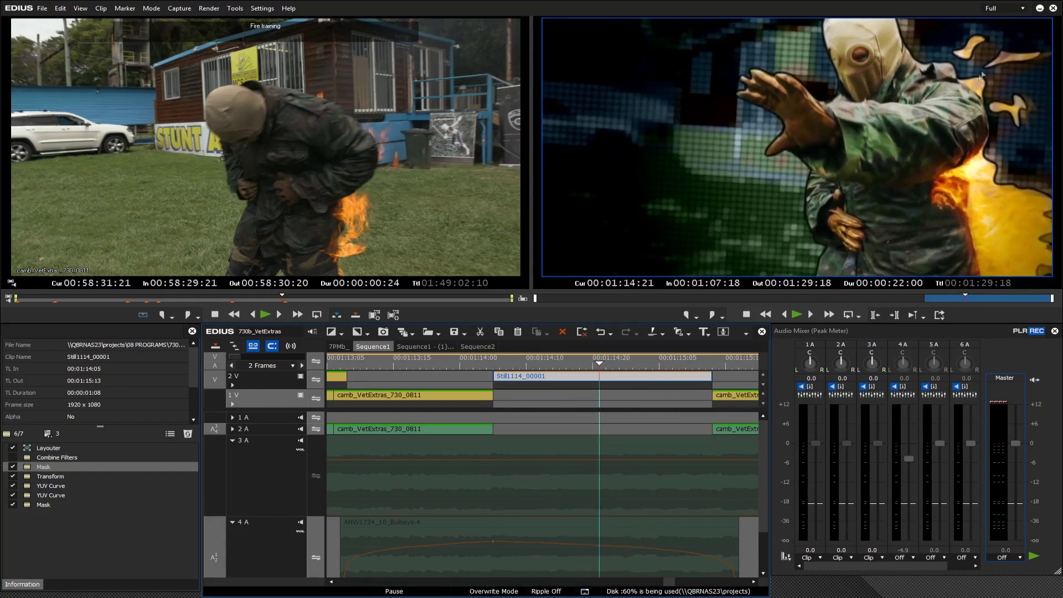
drag(594, 360, 618, 363)
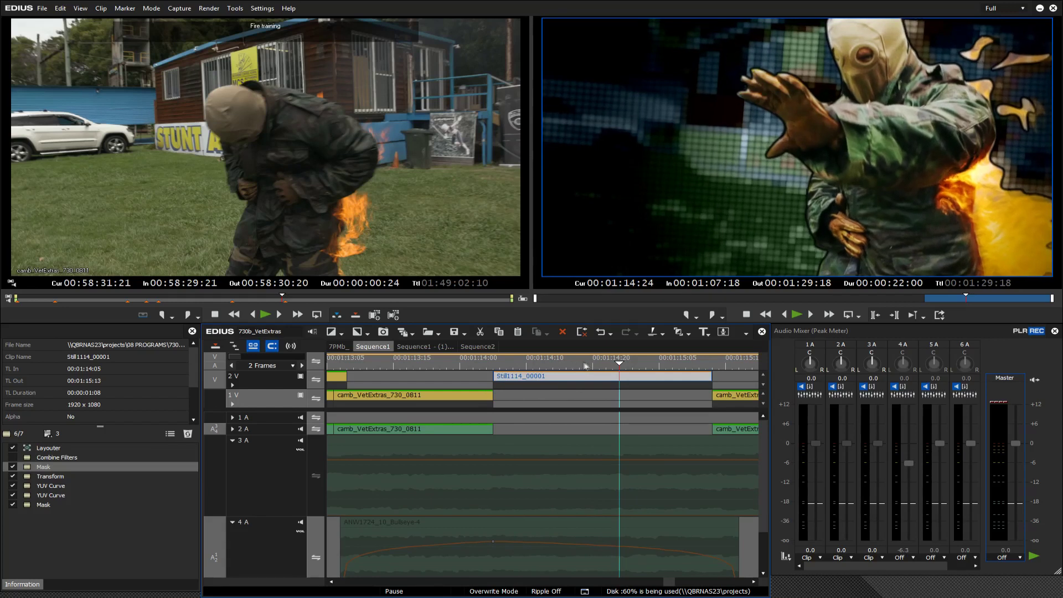
drag(521, 364, 546, 366)
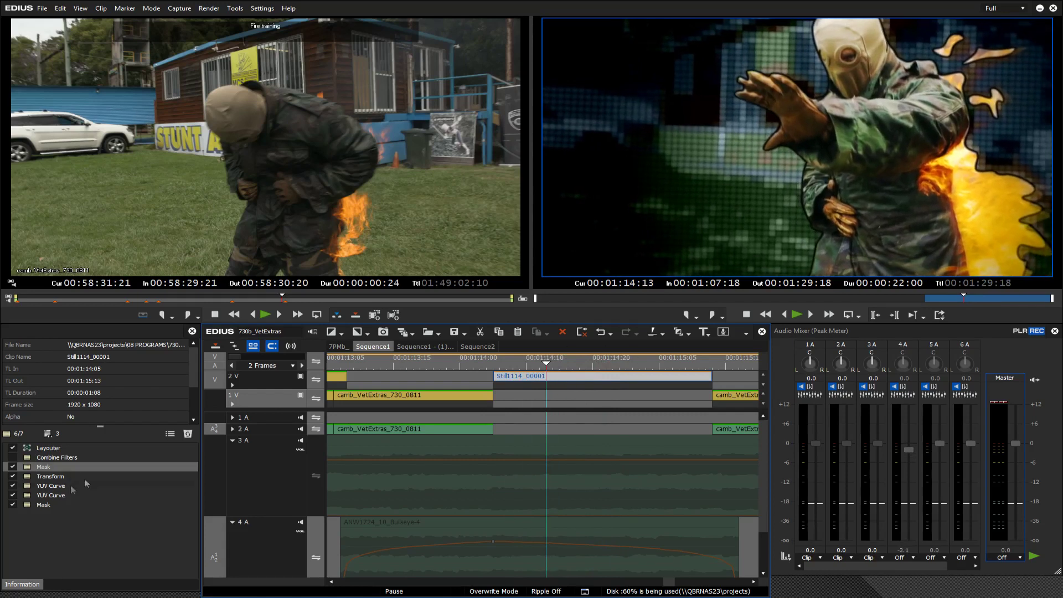
Disable Mosaic, Poster Color, Blur and Primary Color Correction in the outside Cartoon print filter of the still's upper Mask
double_click(49, 466)
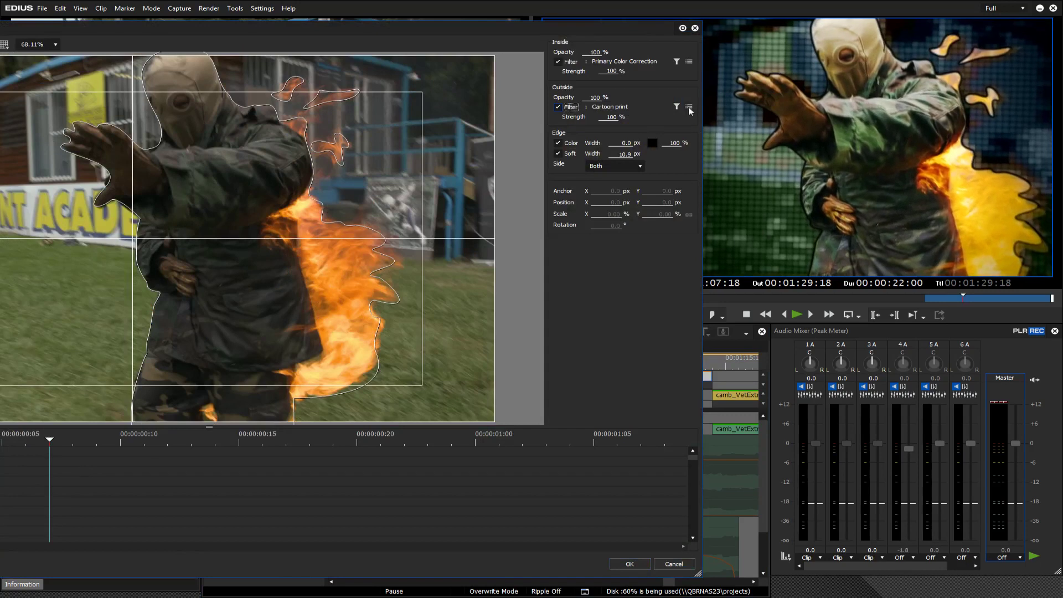
click(688, 107)
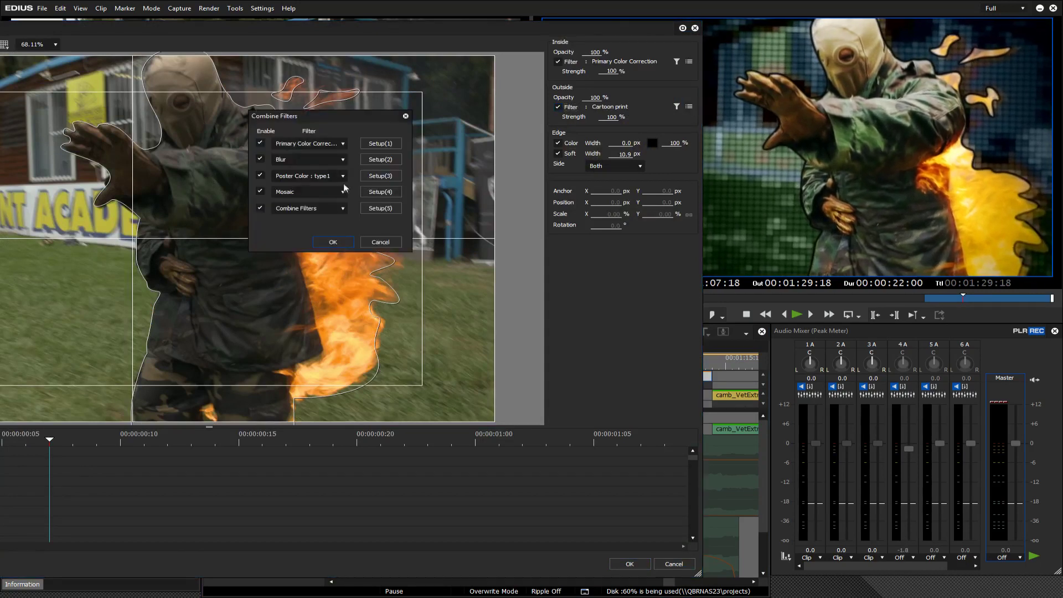
click(260, 191)
click(259, 175)
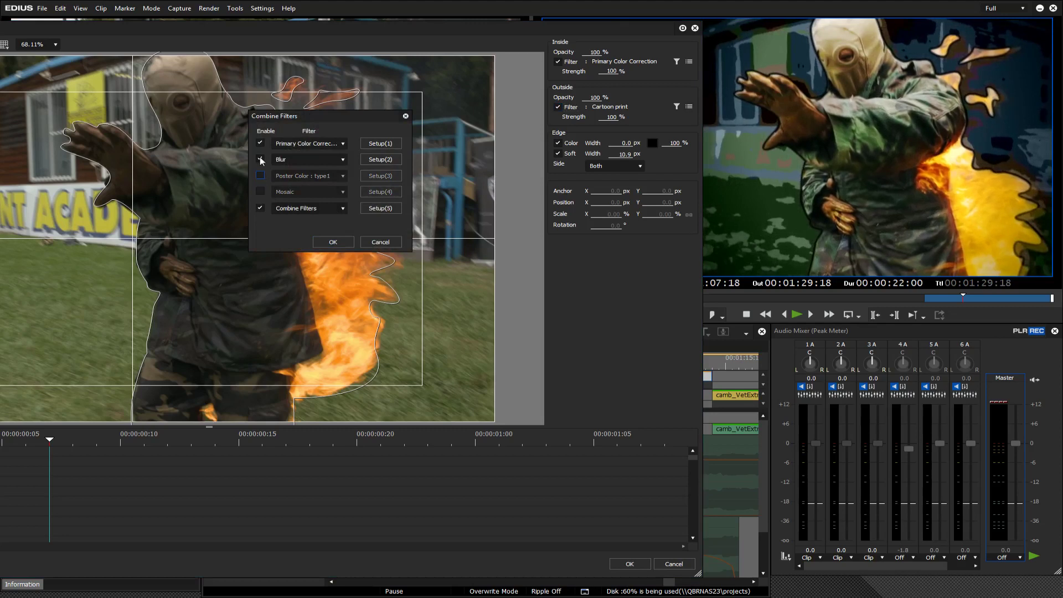
click(260, 159)
click(260, 143)
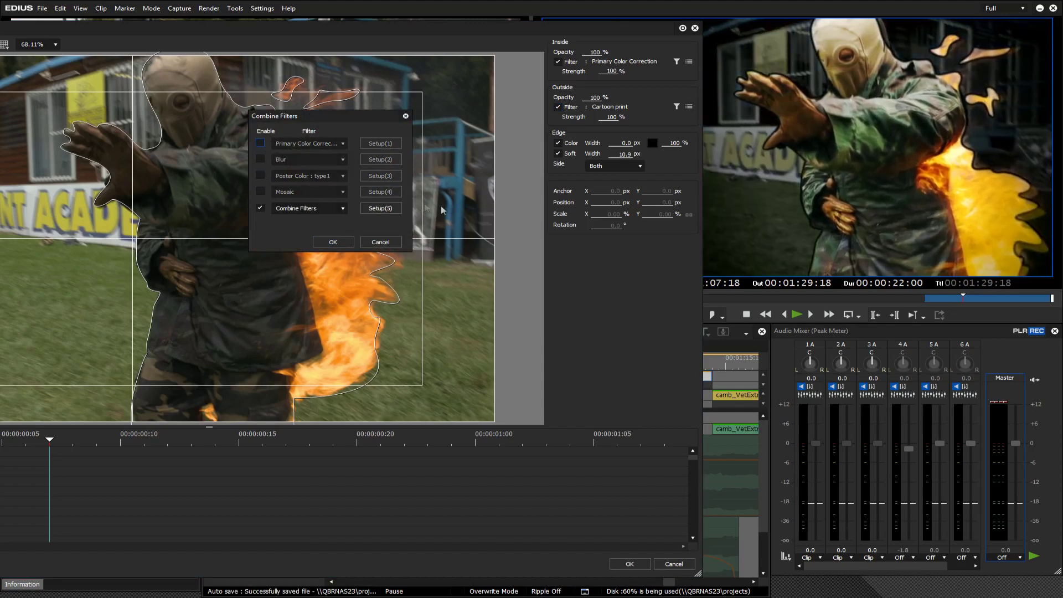
Disable Color Balance in the nested Combine Filters and accept the combined filter and Mask settings
click(381, 207)
click(260, 142)
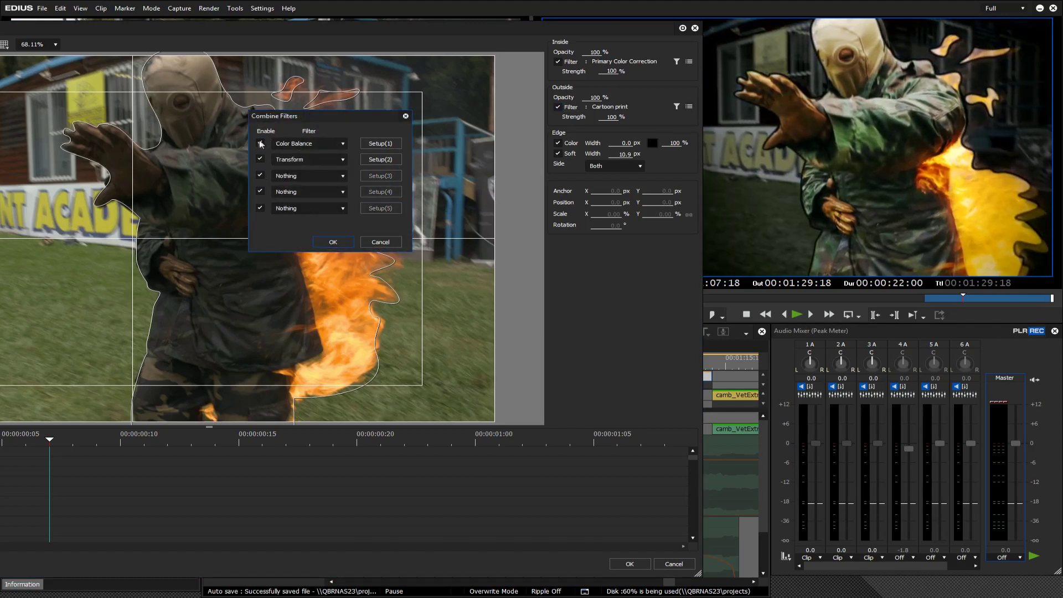
click(334, 242)
click(335, 243)
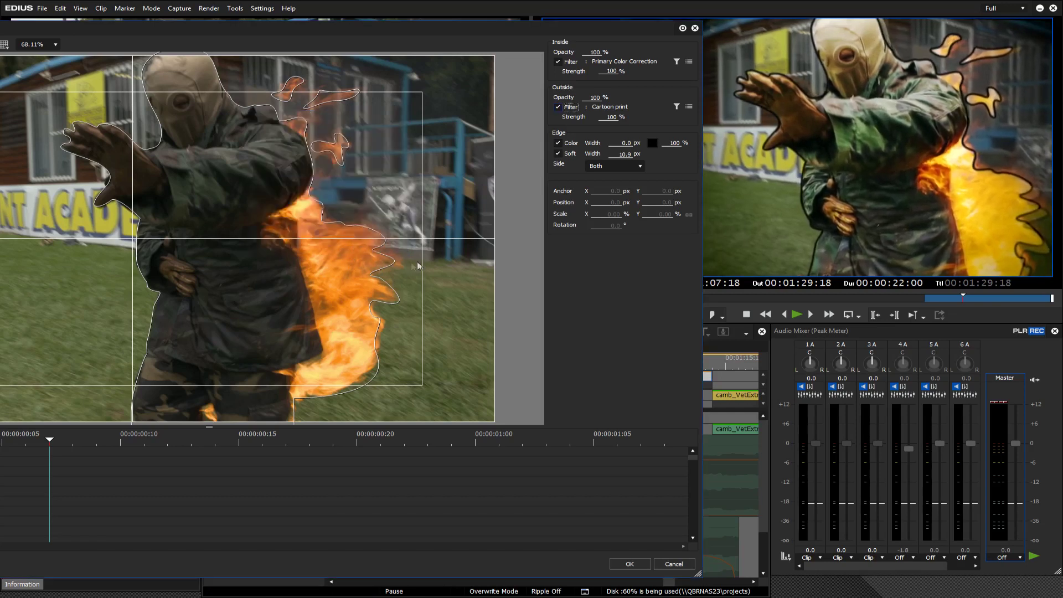
click(629, 563)
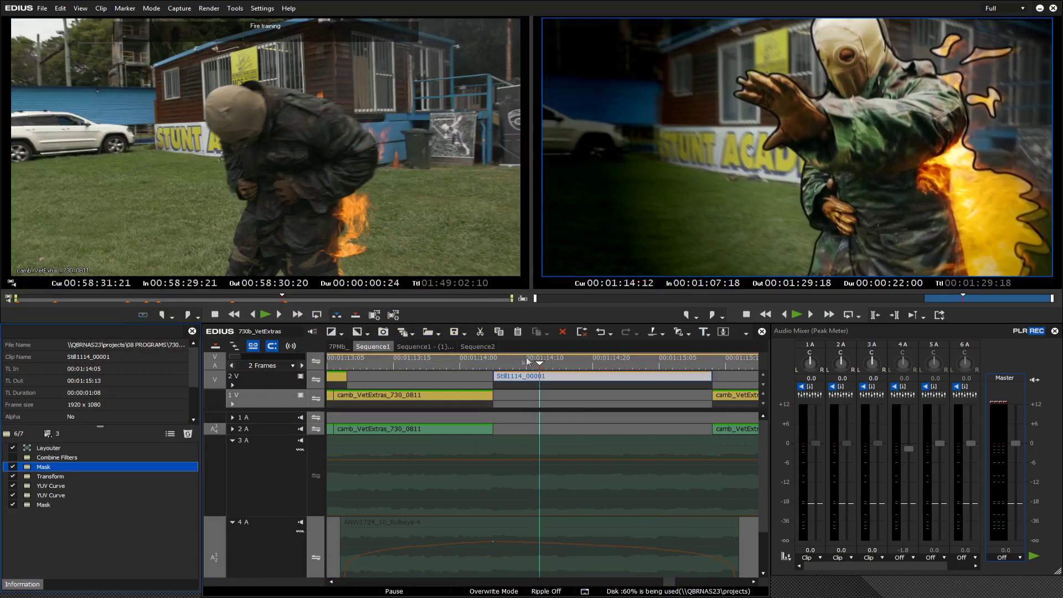
Scrub through the burning-figure still around 00:01:14:16 to check how the figure moves against the unfiltered background
click(565, 361)
mouse_move(565, 362)
mouse_down()
mouse_move(620, 360)
mouse_move(553, 355)
mouse_move(638, 354)
mouse_move(512, 357)
mouse_move(599, 362)
mouse_move(566, 357)
mouse_up()
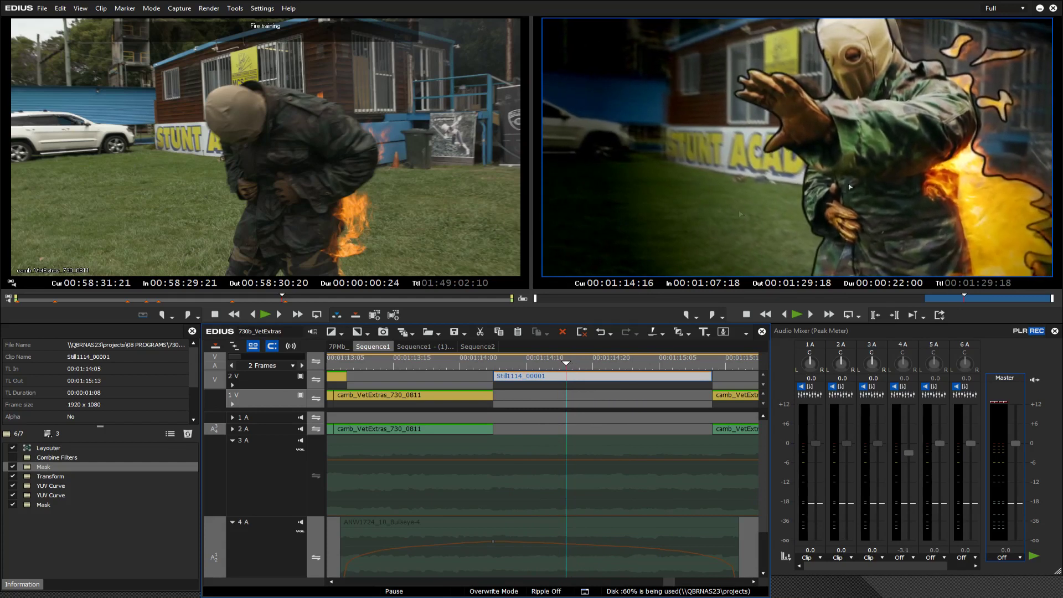
mouse_move(578, 361)
mouse_down()
mouse_move(639, 360)
mouse_move(518, 361)
mouse_move(586, 367)
mouse_up()
Play the sequence from about 00:01:15:23 through the following freeze-frames, stopping on Still1114_00004 at about 00:01:22:22
drag(519, 364, 401, 361)
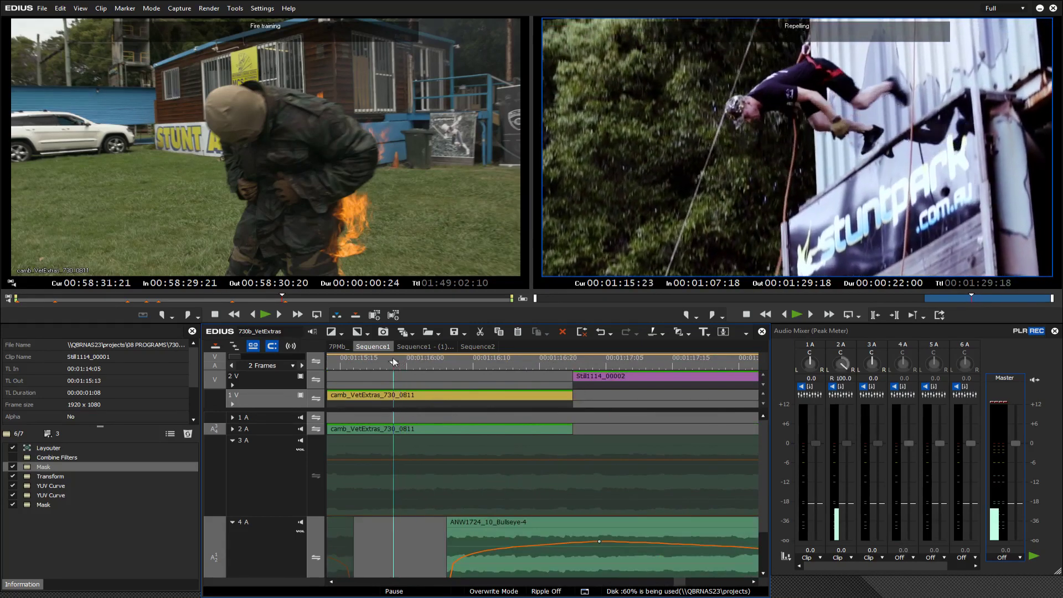
key(space)
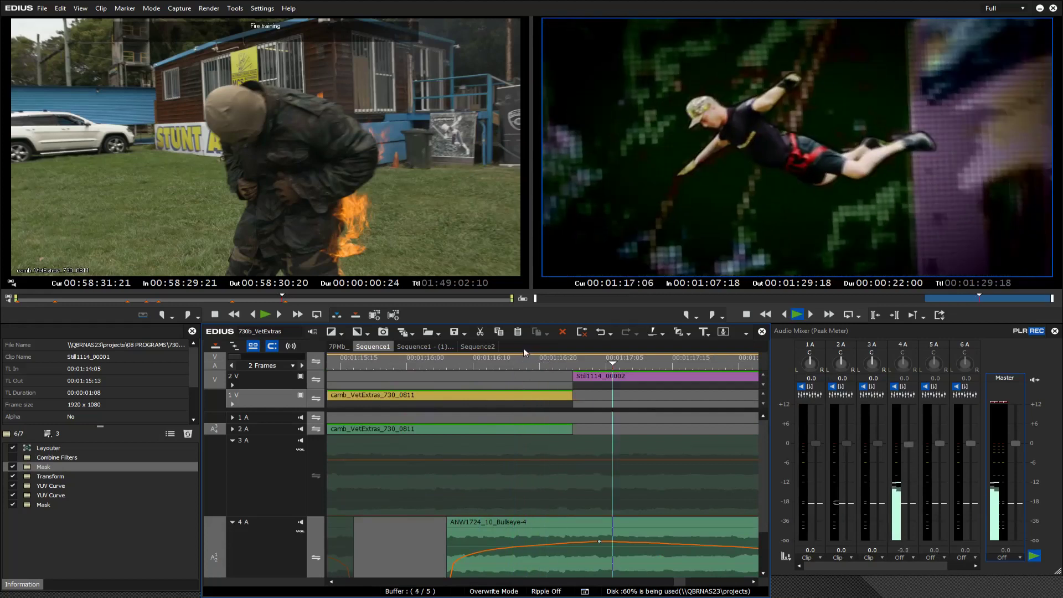
key(space)
key(space)
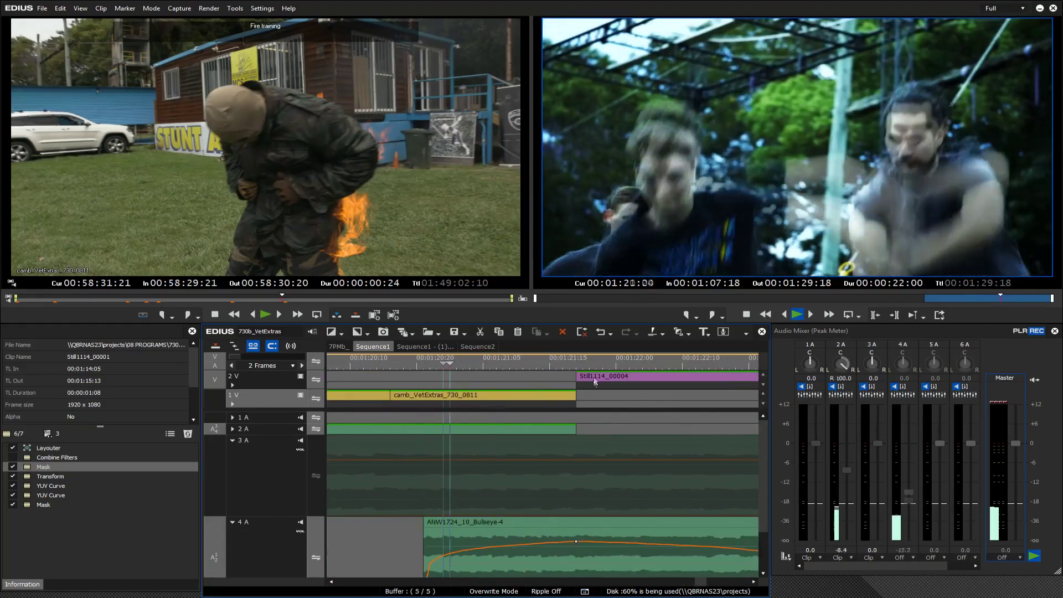
key(space)
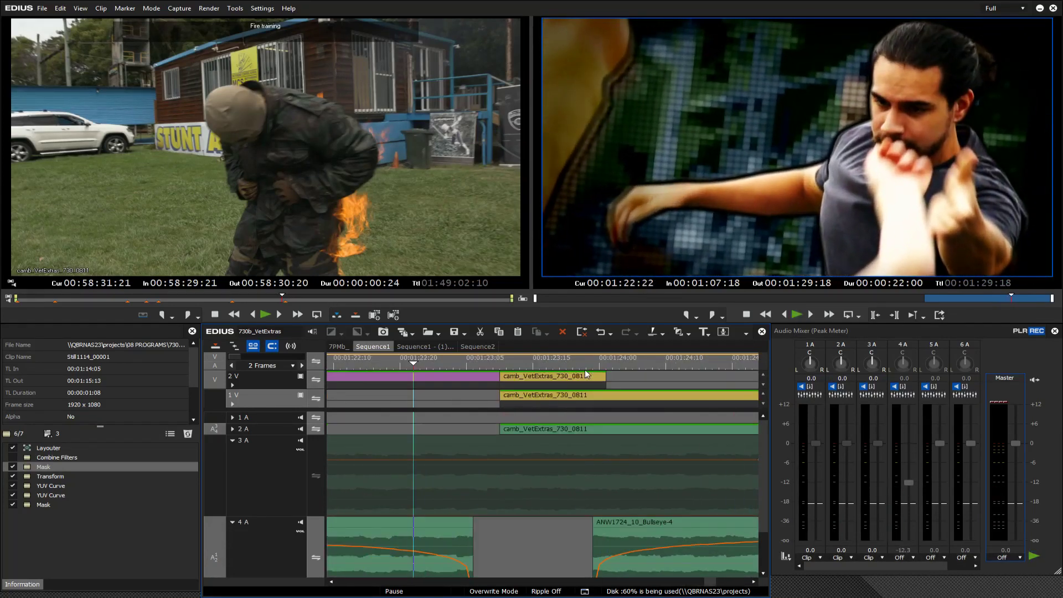
Disable the ANW1724_10_Bullseye-4 clip on audio track 4 near 00:01:24:09, and play on into Still1114_00005
scroll(508, 379, up, 5)
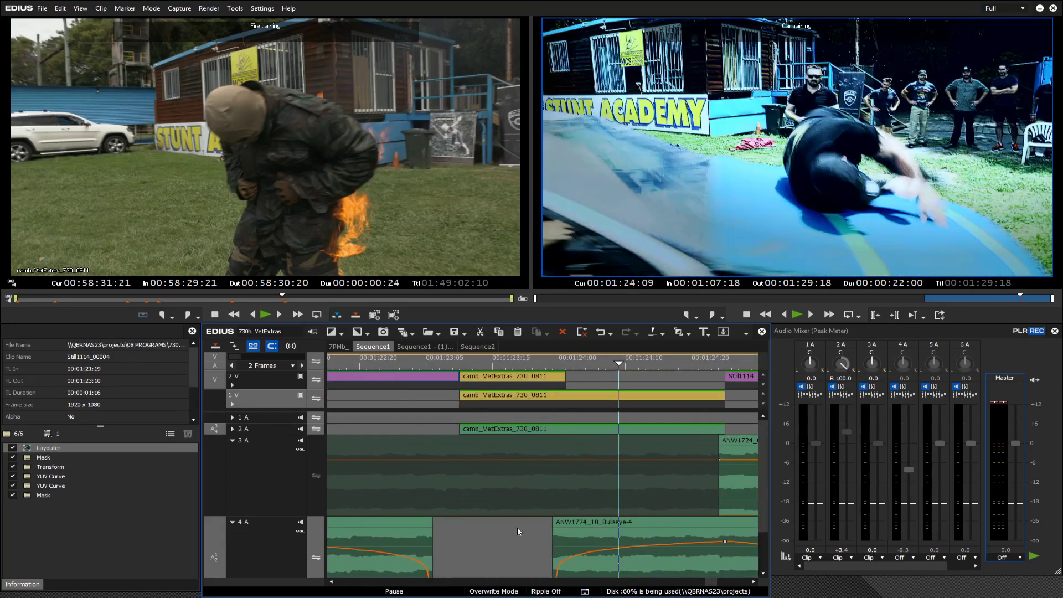
click(624, 523)
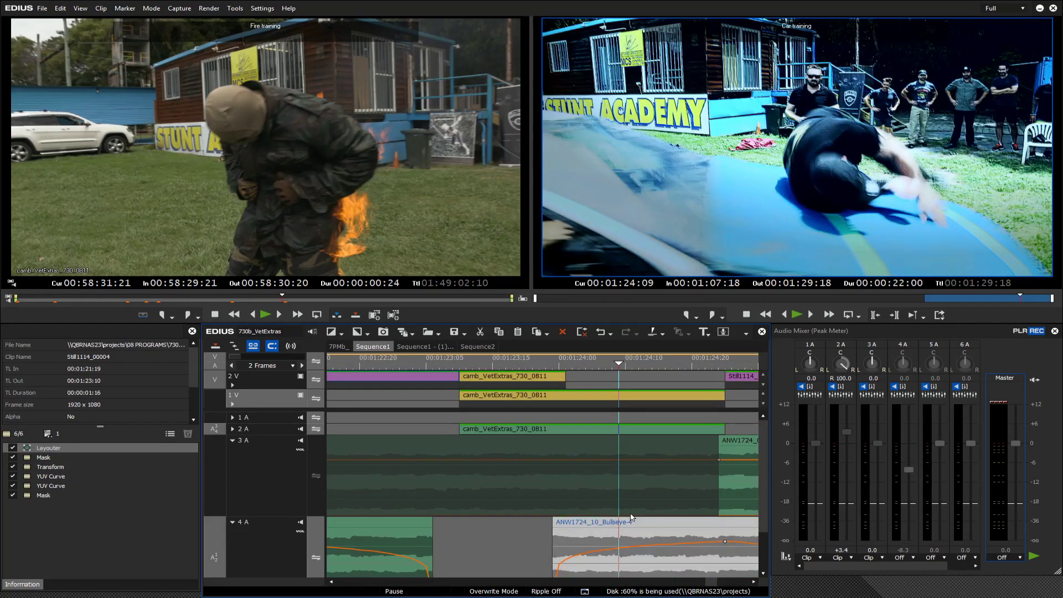
key(space)
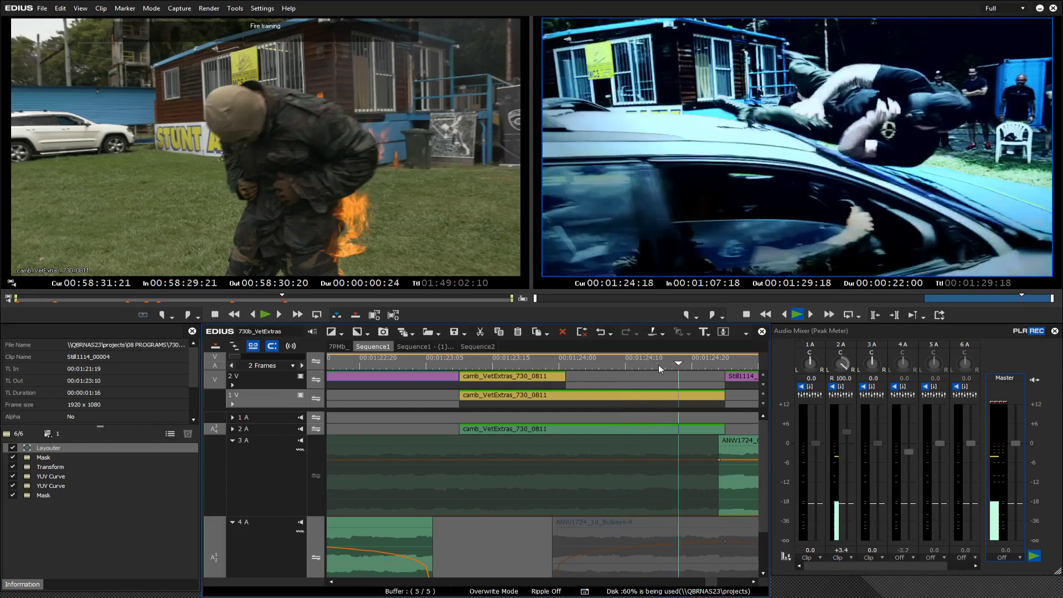
key(space)
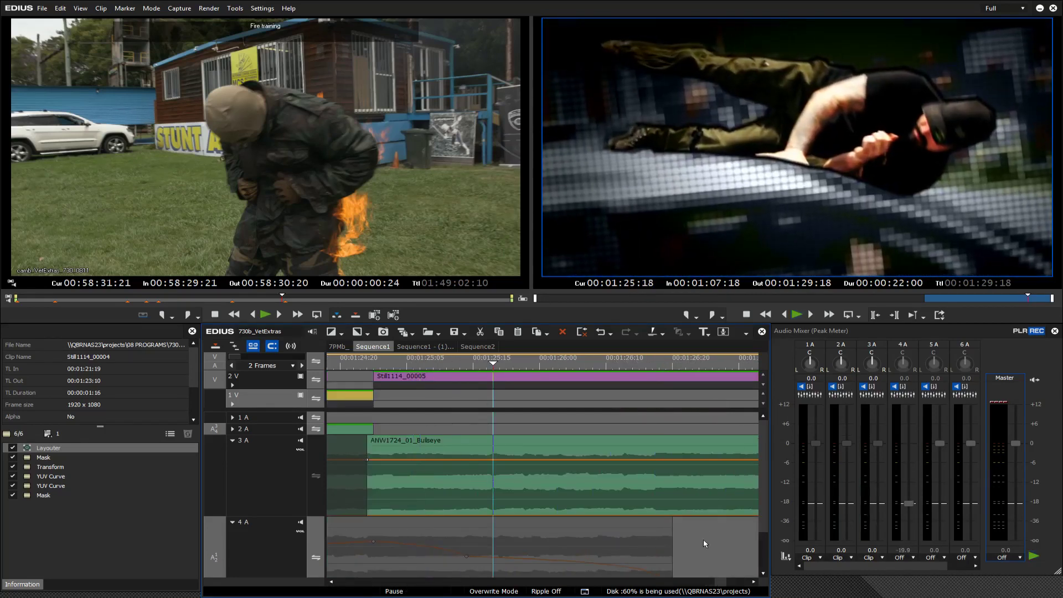
Disable the ANW1724_01_Bullseye clip on audio track 3 and replay the car-stunt shot into Still1114_00005
click(704, 480)
key(0)
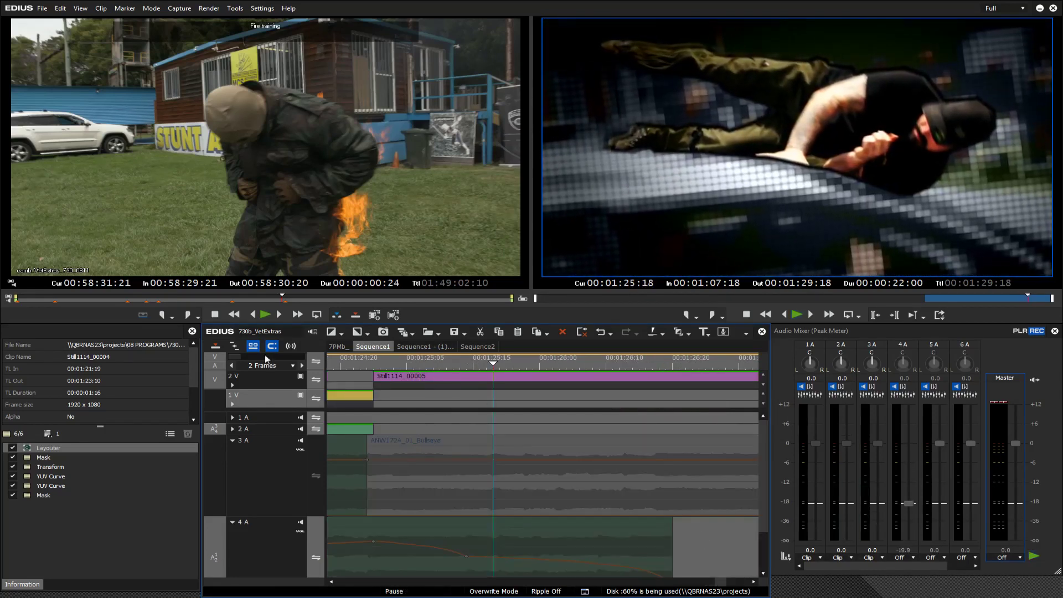
click(347, 361)
key(space)
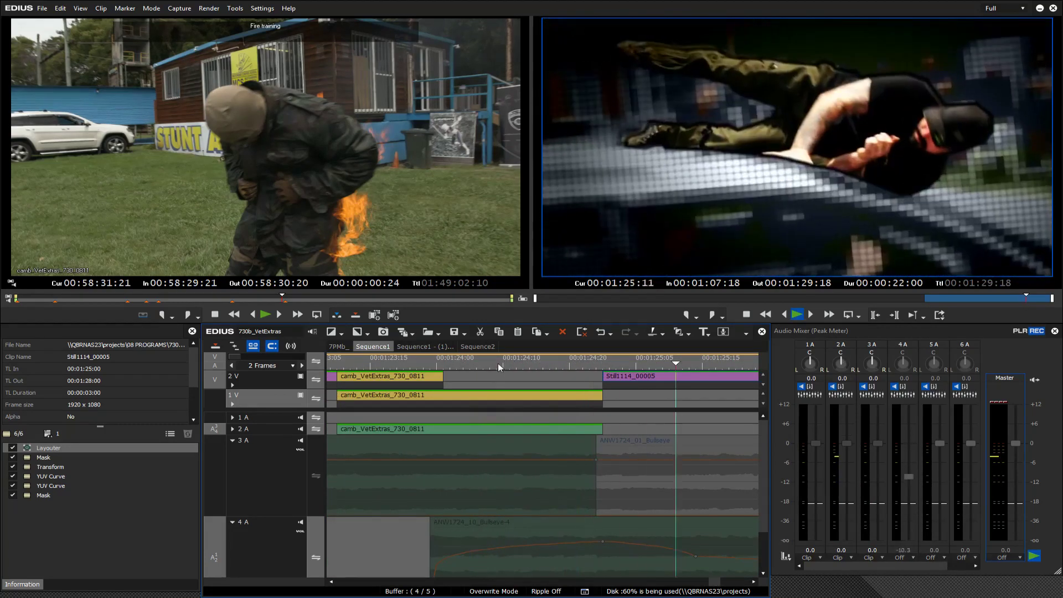
key(space)
Scrub back and forth over the start of Still1114_00005 to examine the stunt performer's movement against the background
click(580, 362)
drag(580, 362, 615, 370)
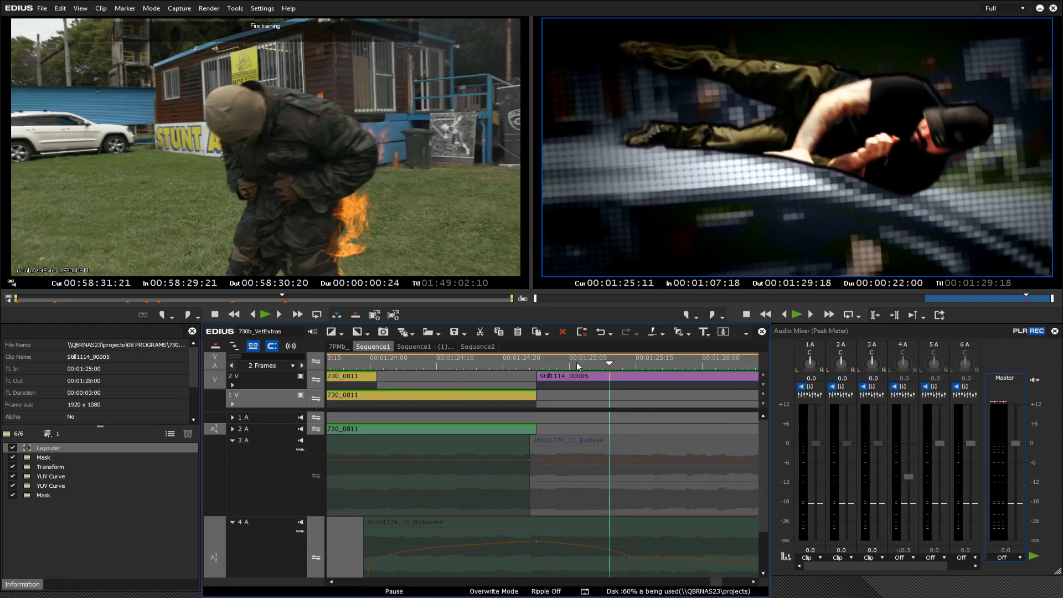
mouse_move(577, 363)
mouse_down()
mouse_move(543, 364)
mouse_move(649, 363)
mouse_move(638, 379)
mouse_move(614, 367)
mouse_move(567, 374)
mouse_up()
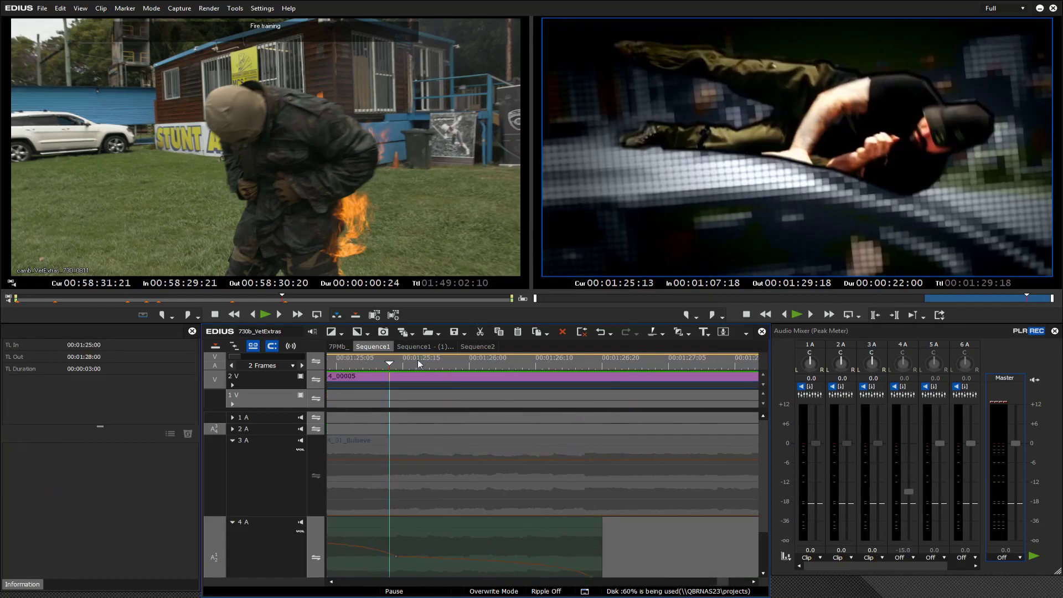
click(422, 361)
scroll(435, 361, down, 2)
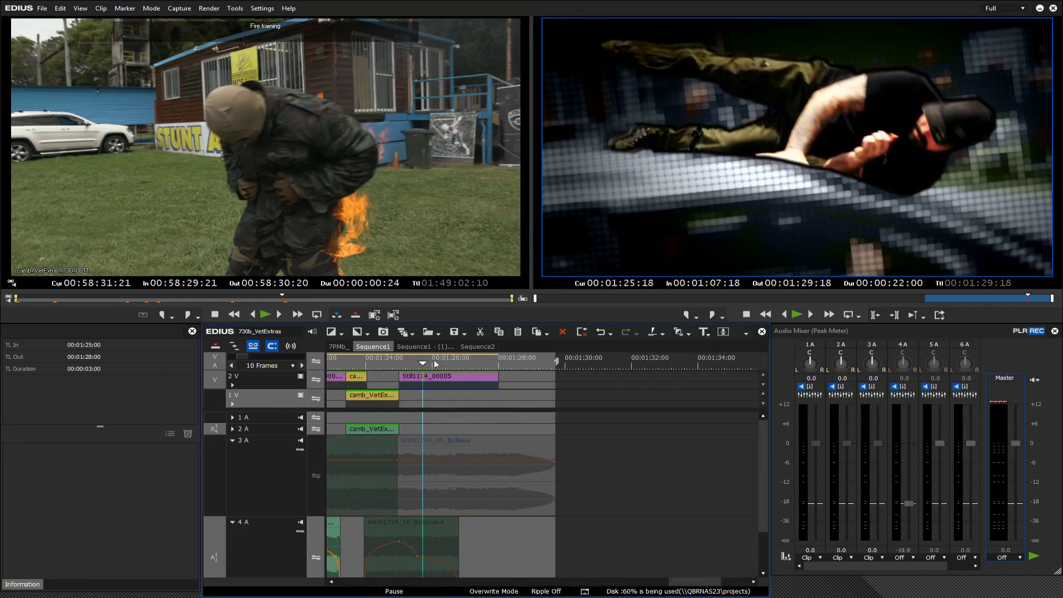
mouse_move(423, 363)
mouse_down()
mouse_move(410, 363)
mouse_move(458, 363)
mouse_move(424, 366)
mouse_up()
Select the short camb_VetExtras_730_0811 clip on video track 2 and move the playhead to about 00:01:17:22 on Still1114_00002
click(357, 376)
scroll(611, 378, up, 3)
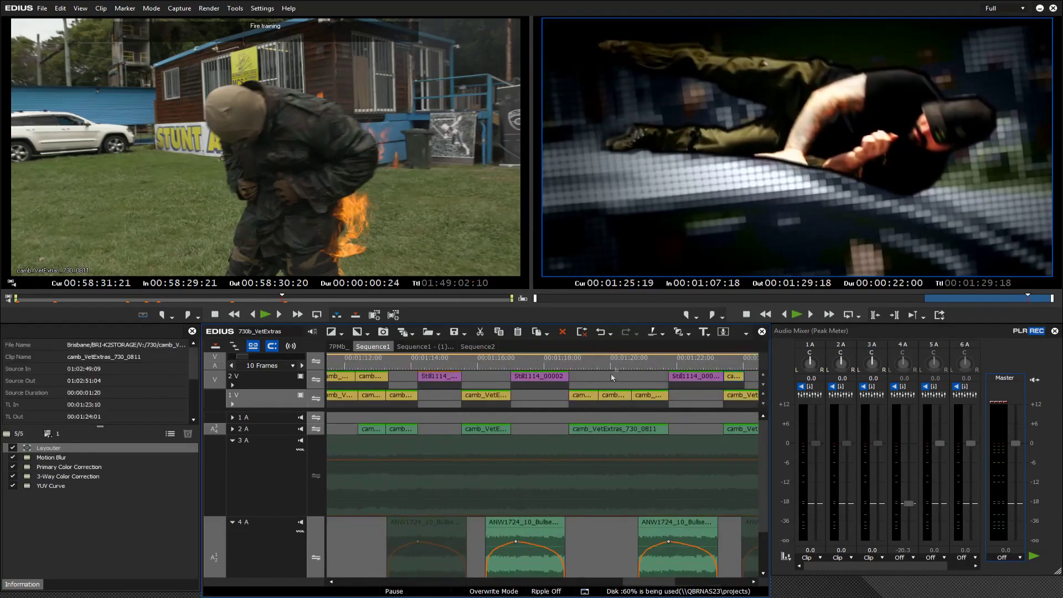
click(539, 363)
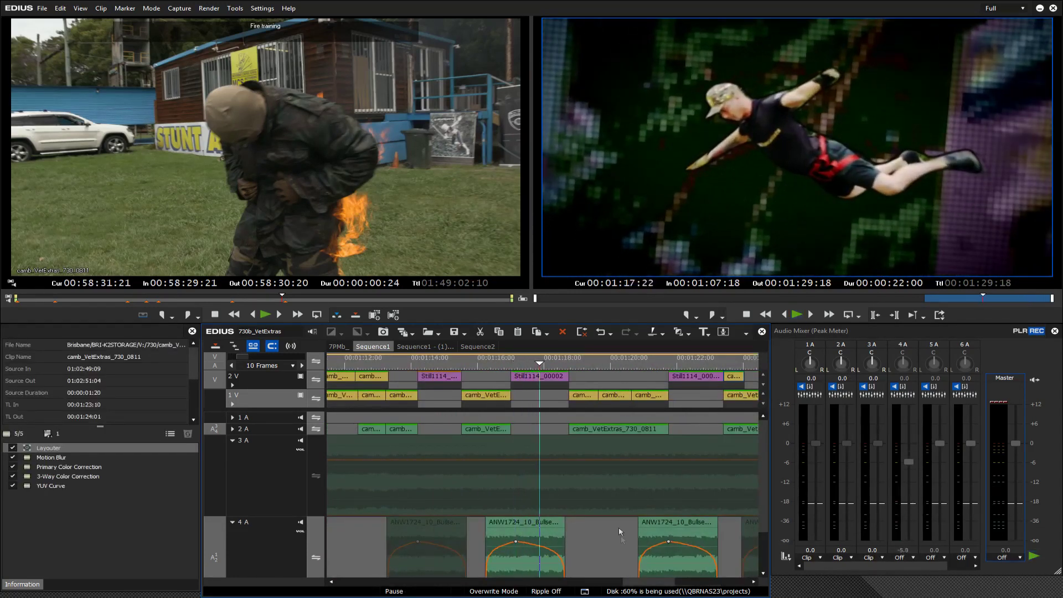